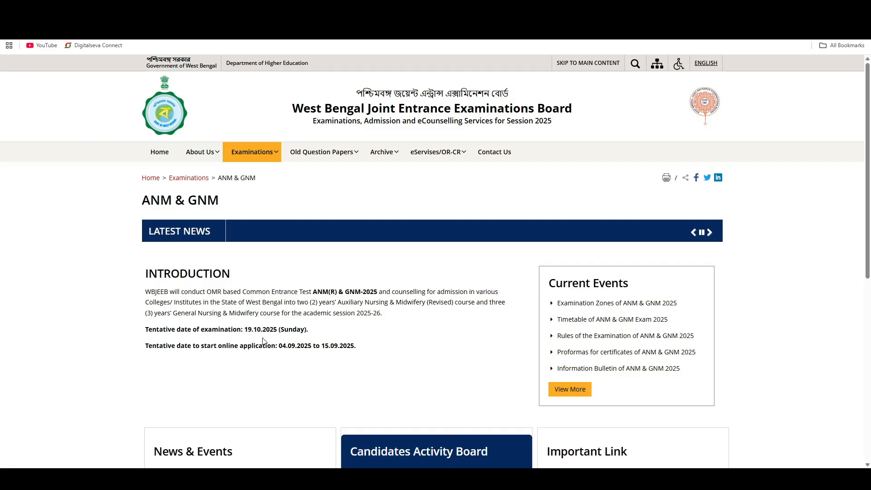
- Open the Online Application Form Submission page for ANM(R) & GNM 2025 and accept the redirect to the external website
left_click_drag(282, 346, 342, 348)
left_click(341, 348)
scroll(438, 357, "down", 1)
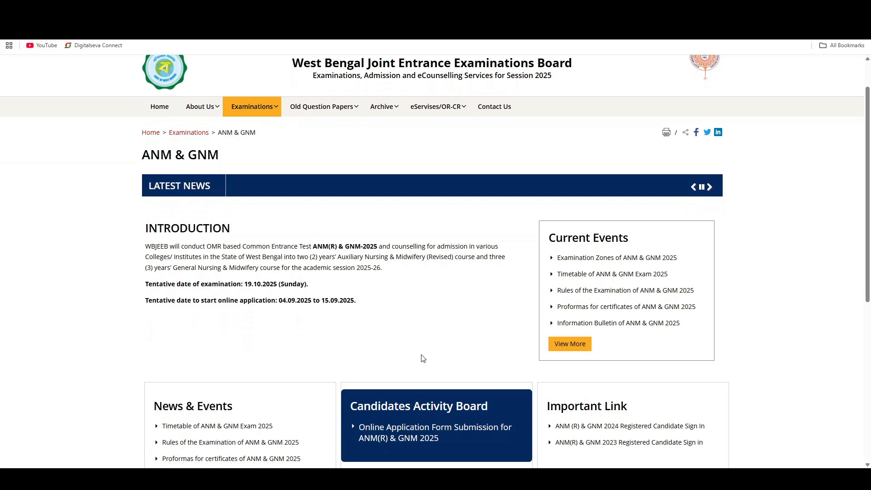
scroll(423, 358, "down", 2)
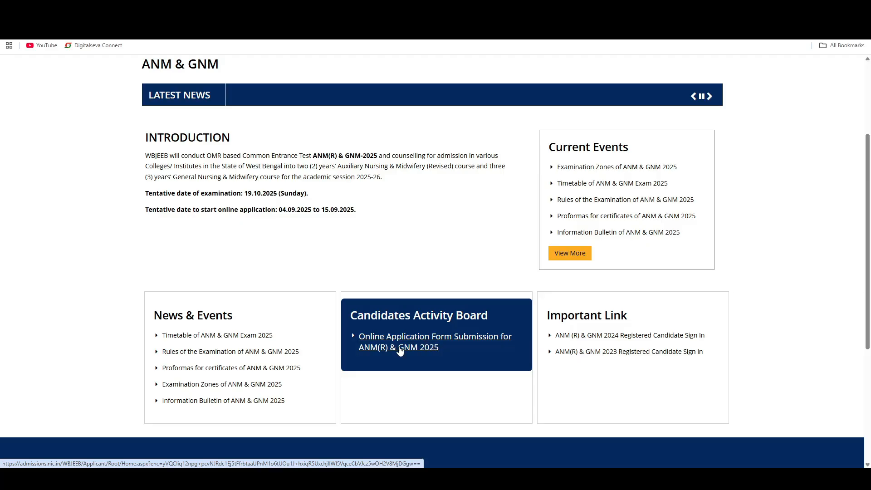
left_click(405, 346)
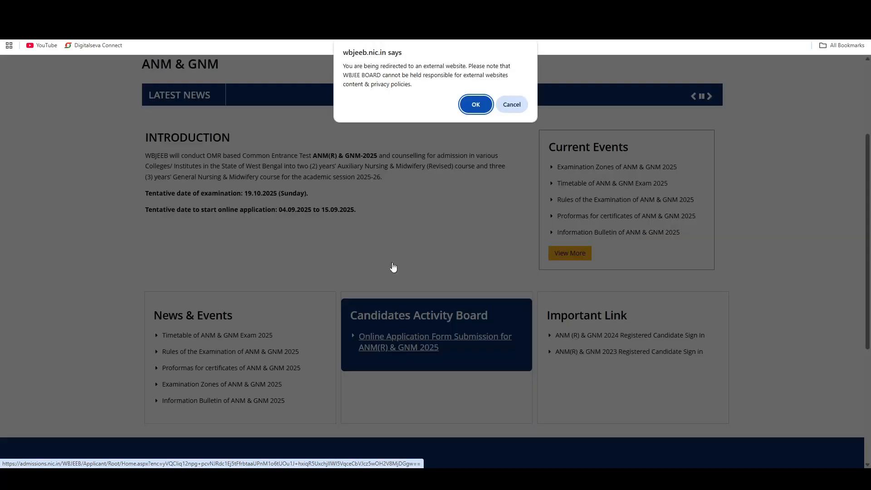
left_click(472, 106)
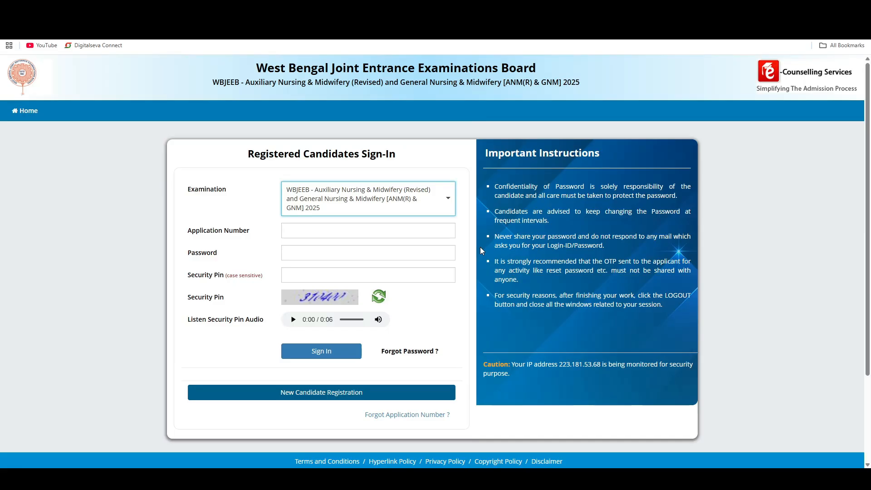
- Start a new candidate registration, go through the application instructions and agree to them
scroll(481, 249, "down", 1)
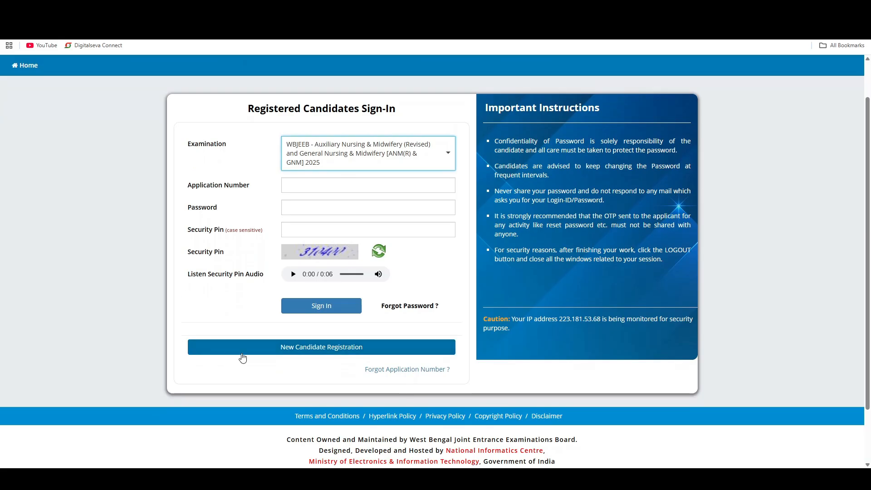
left_click(325, 352)
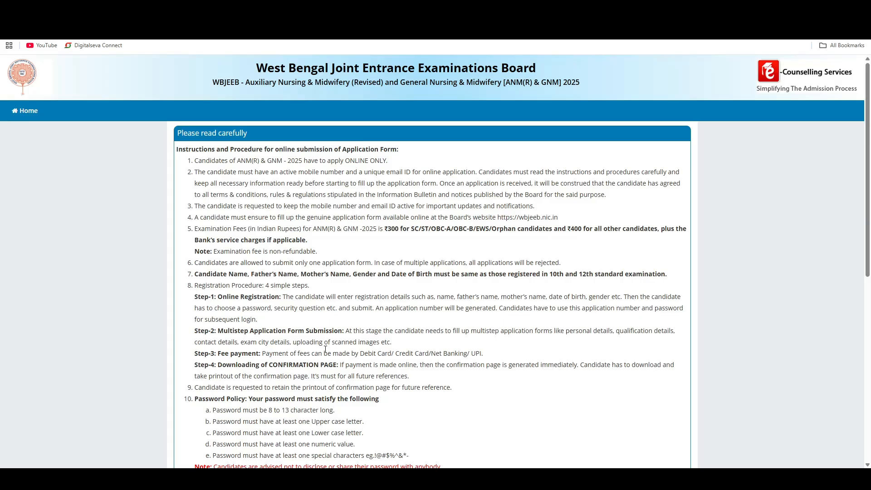
scroll(345, 333, "down", 1)
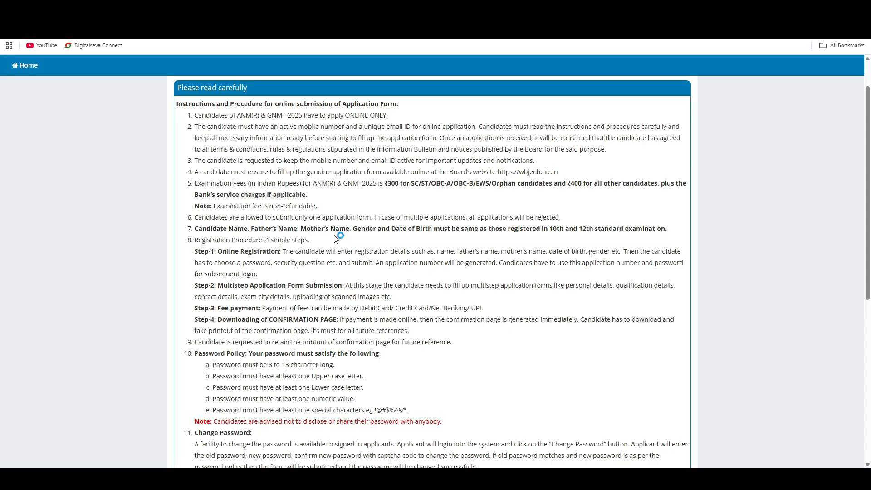
scroll(336, 238, "down", 2)
scroll(340, 234, "down", 2)
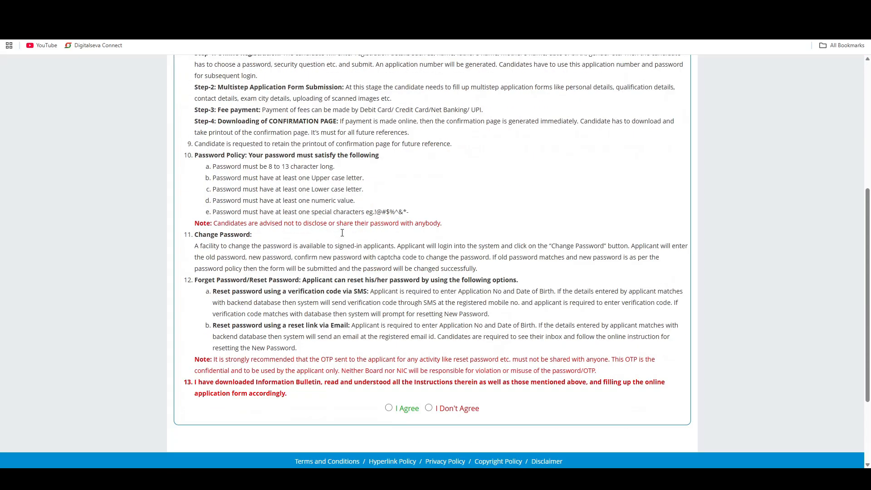
scroll(342, 233, "down", 2)
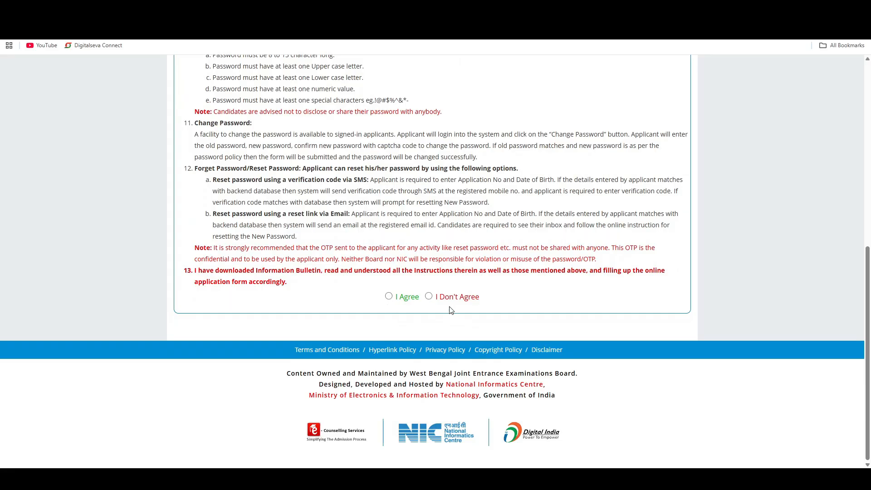
left_click(389, 297)
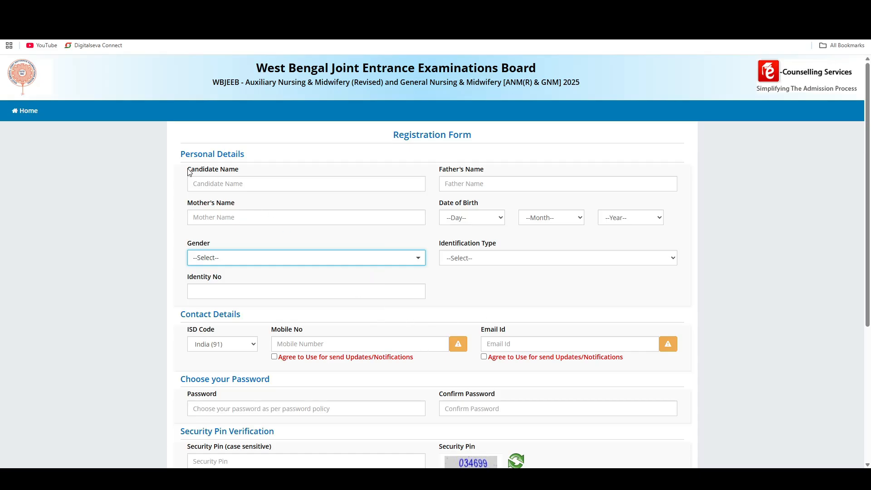
- Examine the candidate, father's and mother's name fields and the date of birth selectors in the personal details
left_click_drag(186, 154, 239, 154)
left_click_drag(187, 170, 236, 171)
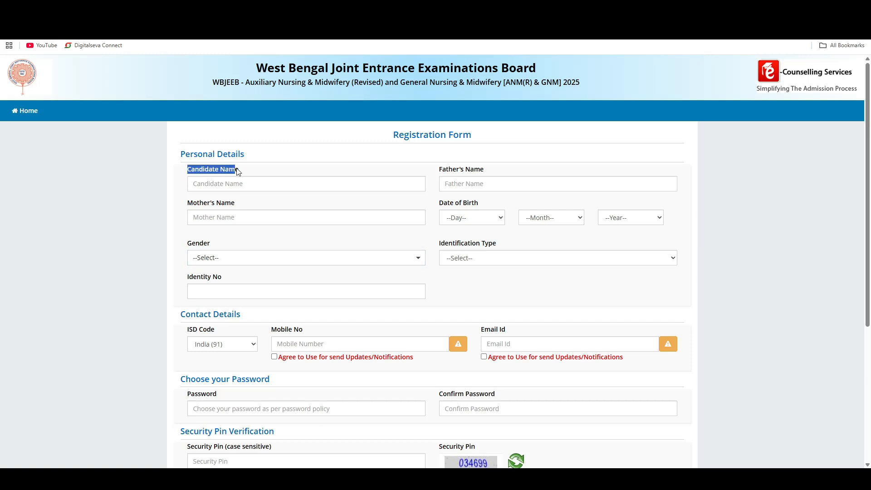
left_click_drag(440, 170, 480, 172)
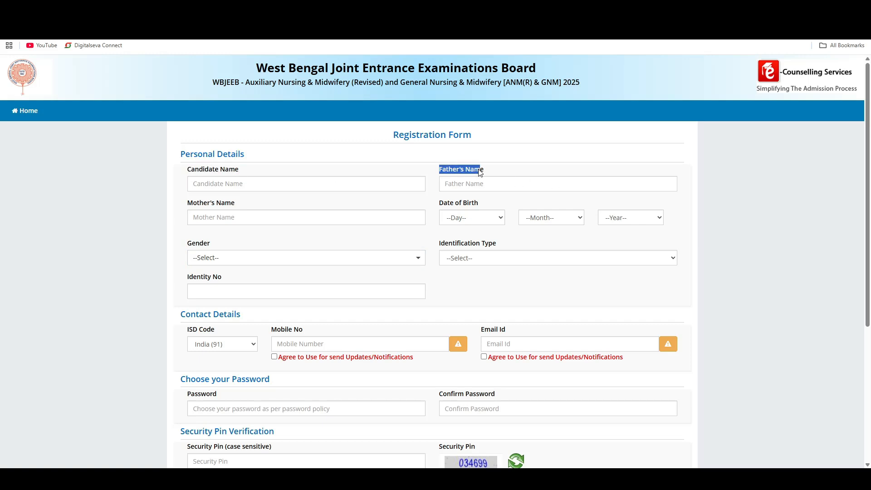
left_click_drag(186, 203, 234, 206)
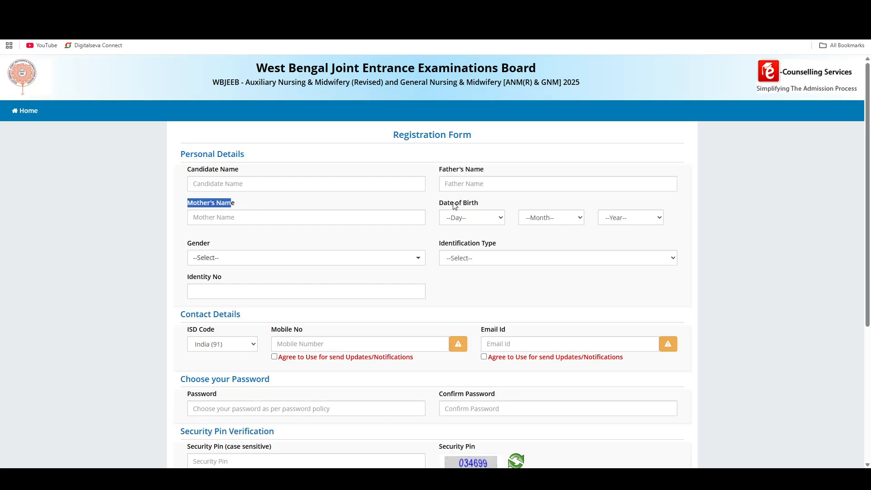
left_click_drag(453, 203, 492, 203)
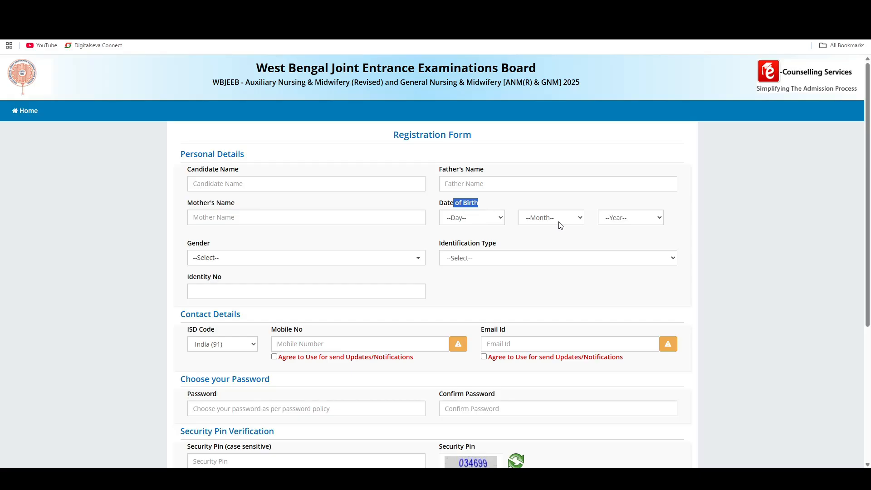
left_click(627, 220)
left_click(565, 240)
- Set the gender to Female and the identification type to Voter ID
left_click(201, 258)
left_click(218, 302)
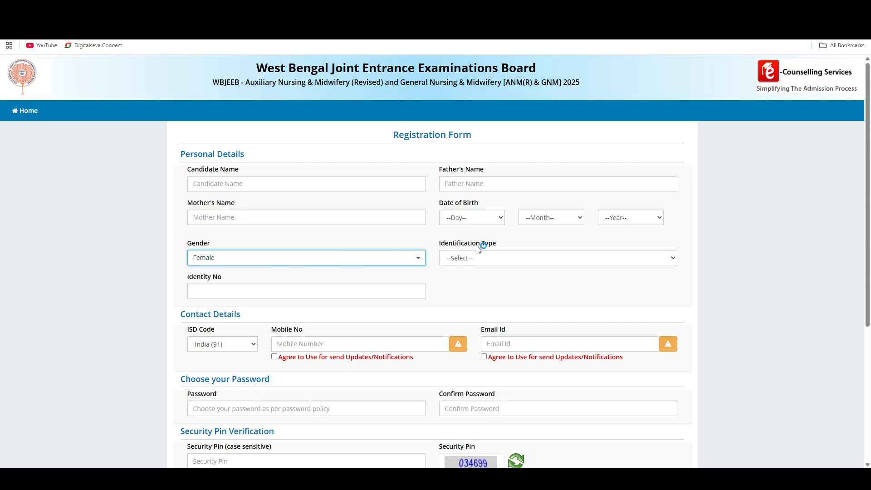
left_click(496, 259)
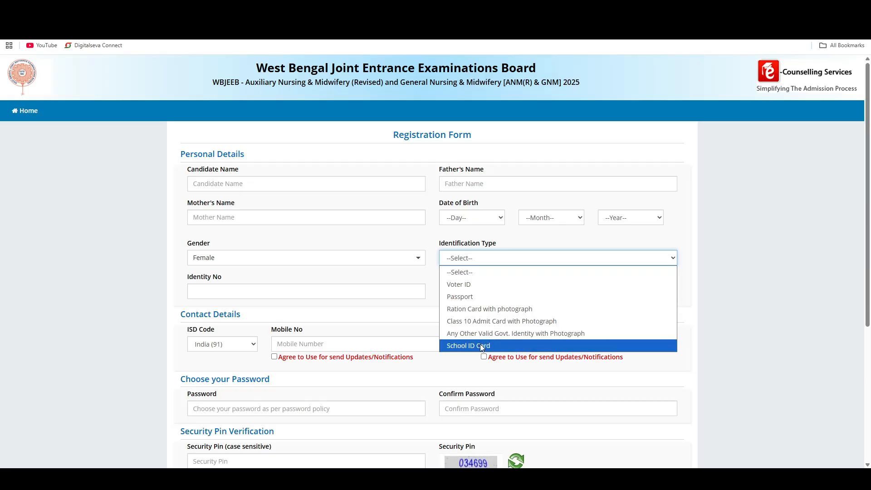
left_click(325, 318)
left_click(493, 263)
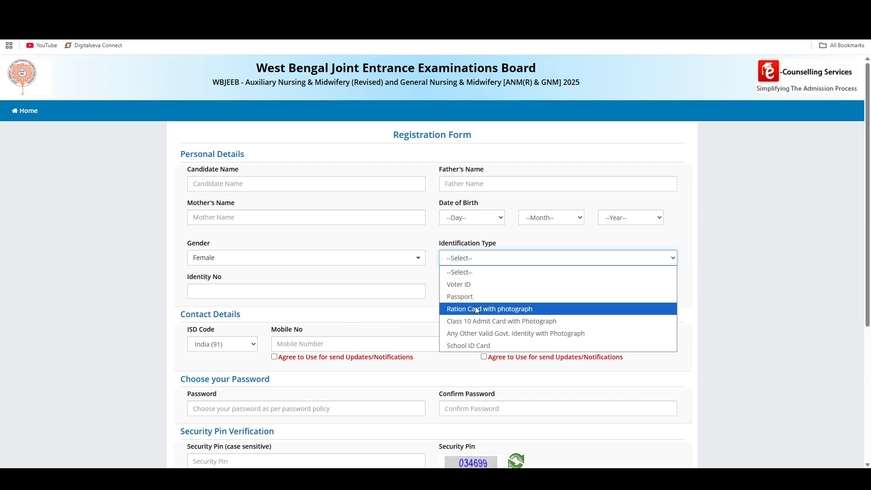
left_click(472, 284)
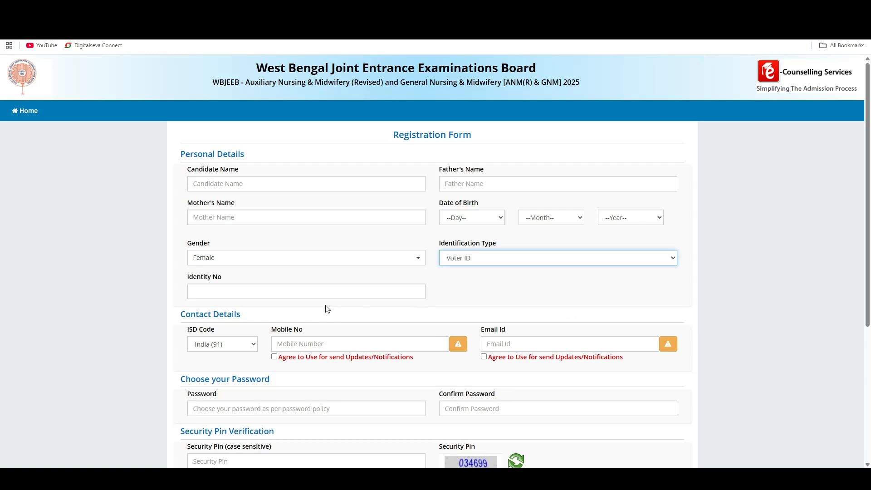
- Go over the voter ID number, mobile number, email and password fields of the registration form
left_click(253, 293)
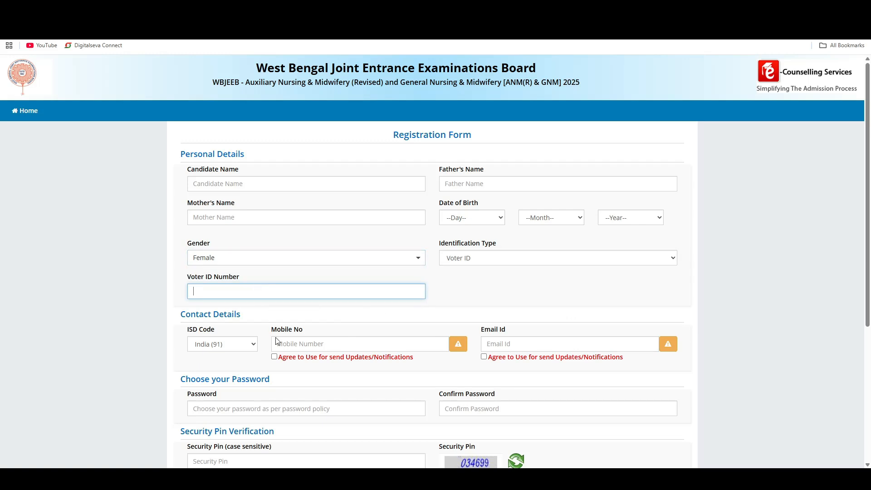
scroll(276, 336, "down", 3)
left_click_drag(270, 193, 314, 193)
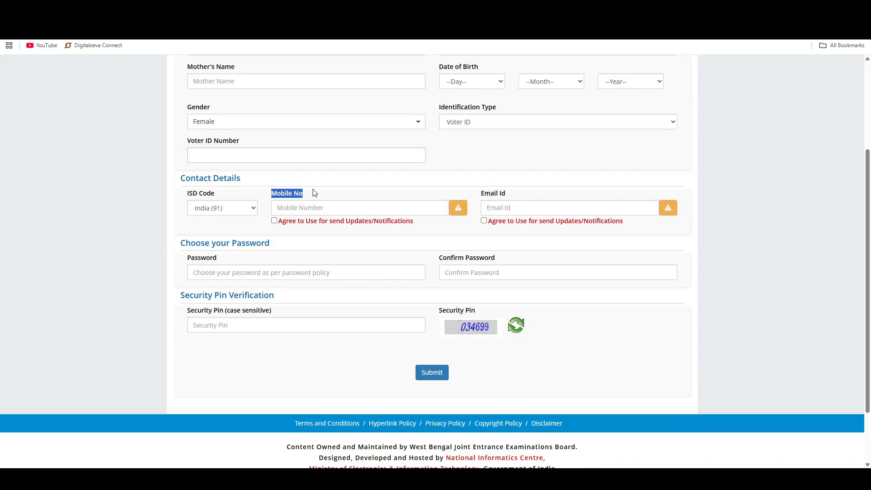
left_click_drag(480, 194, 494, 194)
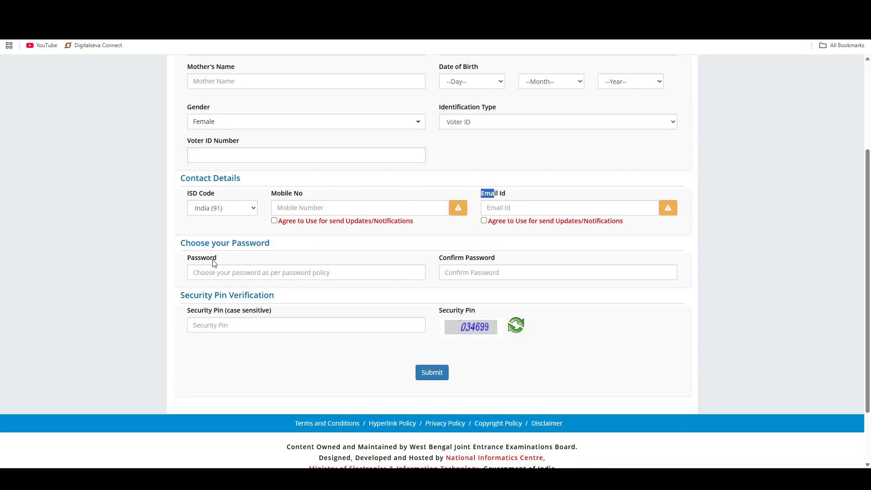
left_click_drag(186, 244, 265, 249)
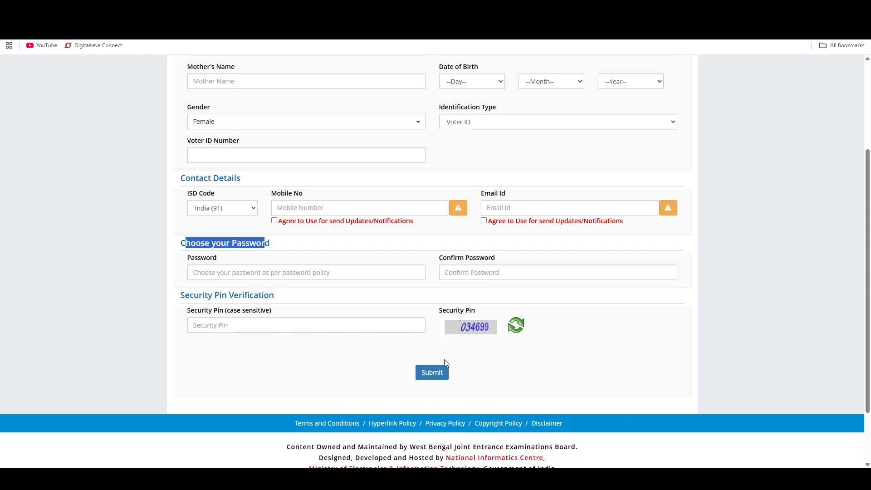
- Submit the registration form, confirm the reviewed particulars and finalize the registration through the OTP verification dialog
left_click(436, 384)
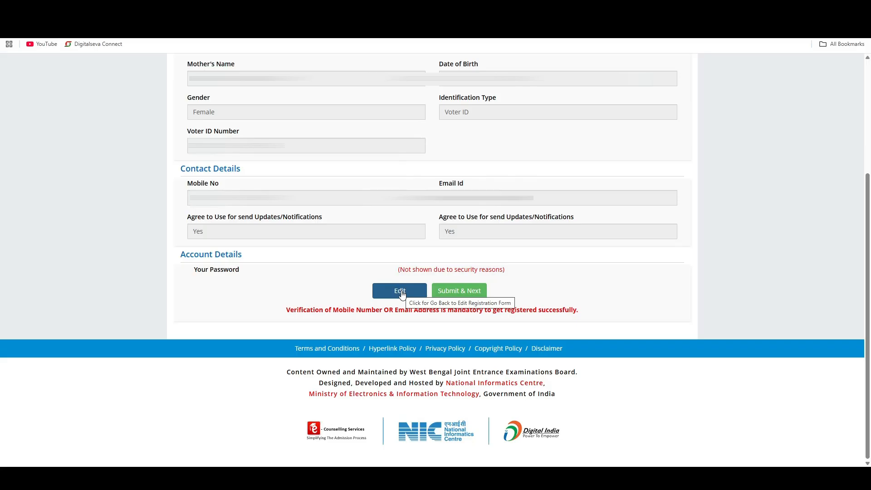
left_click(451, 296)
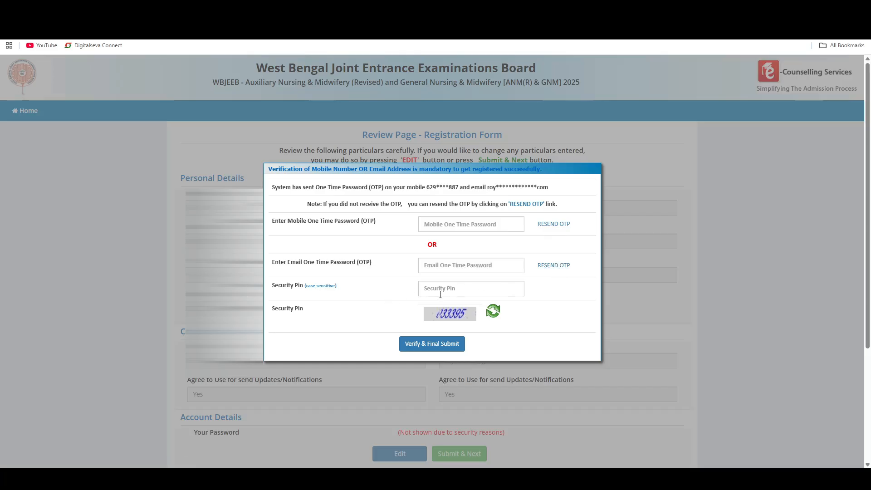
left_click(431, 344)
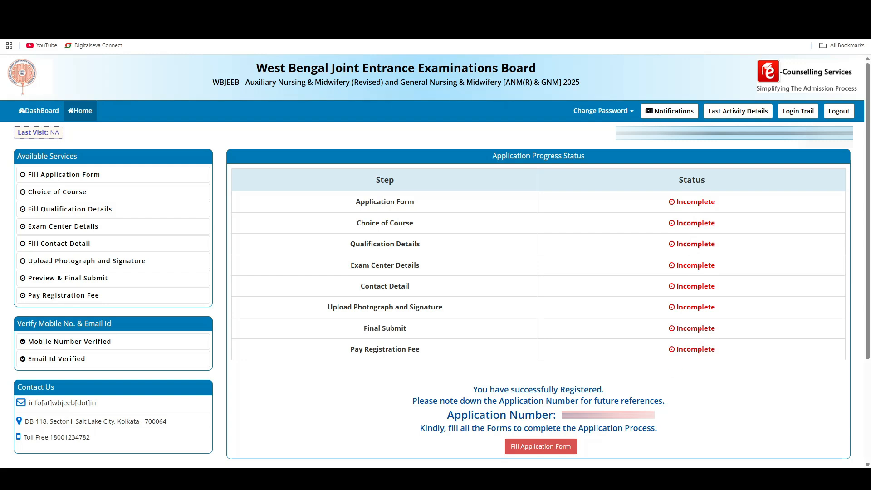
- Open the application form and check the parents' names, date of birth and gender fields
left_click(561, 451)
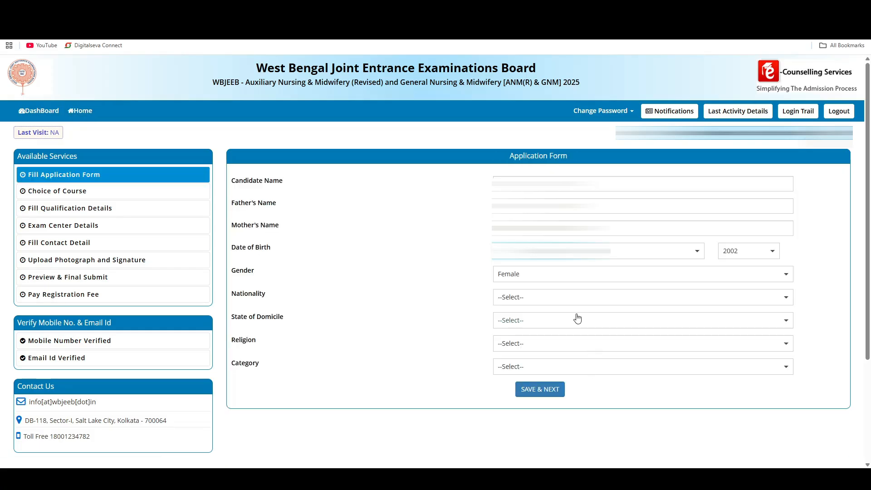
left_click_drag(253, 181, 279, 208)
left_click_drag(238, 227, 277, 228)
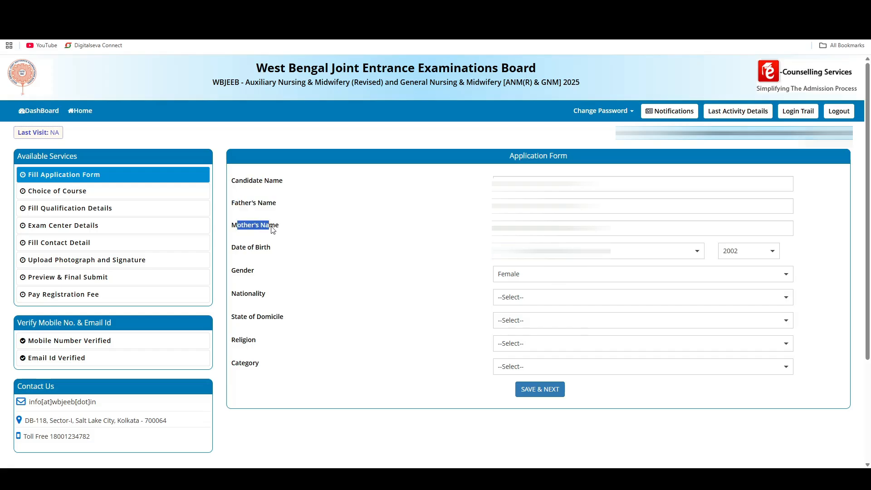
left_click_drag(237, 249, 271, 249)
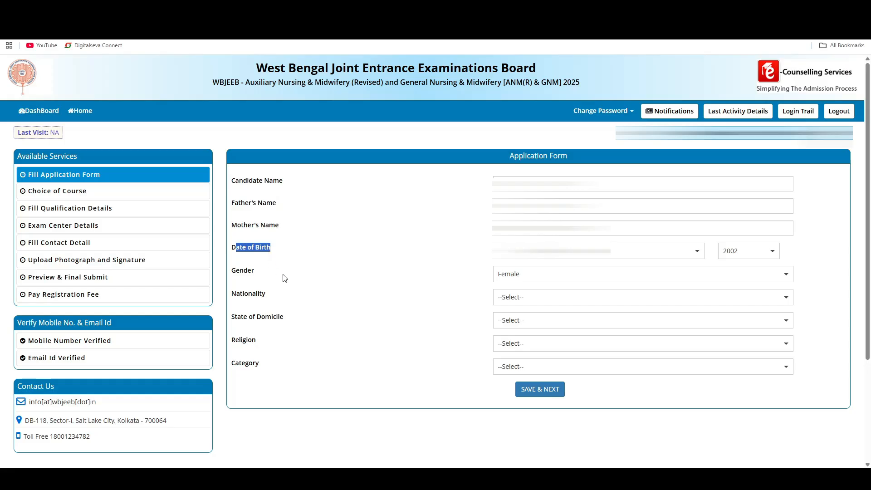
left_click_drag(230, 273, 273, 272)
- Set the nationality to Indian and the state of domicile to West Bengal
left_click_drag(240, 297, 285, 298)
left_click(524, 297)
left_click(507, 326)
left_click_drag(234, 317, 278, 319)
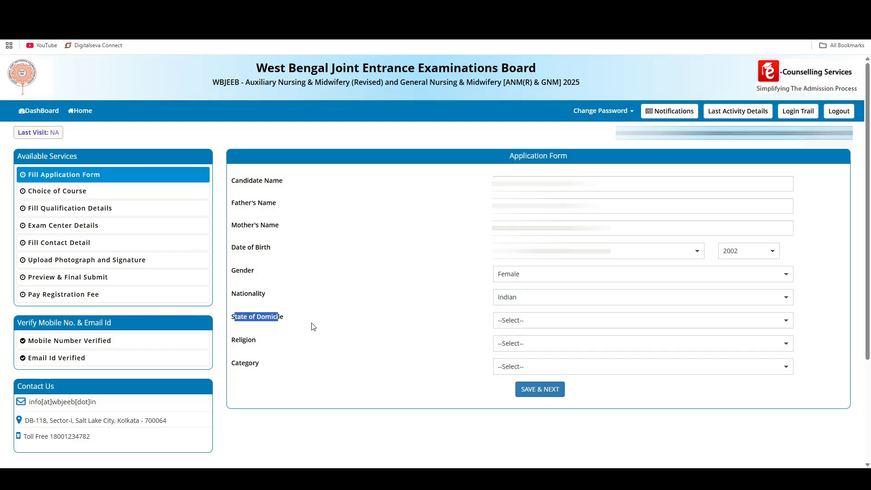
left_click(509, 323)
left_click(510, 350)
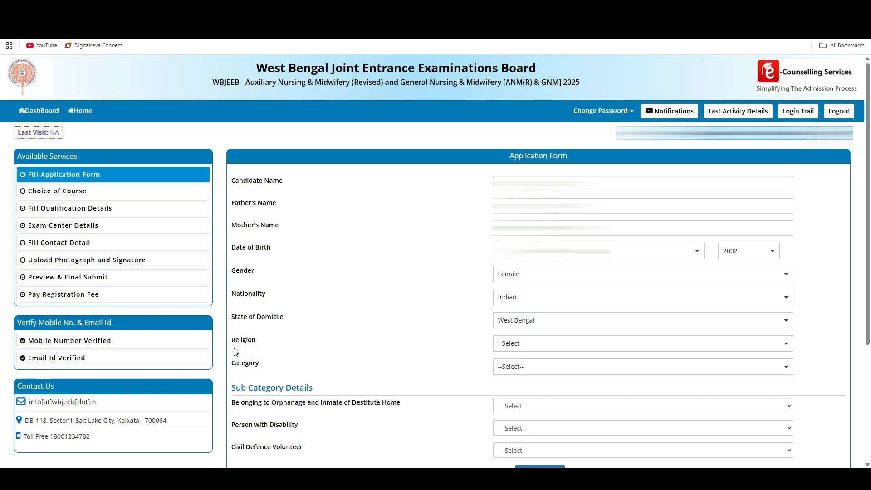
- Set the religion to HINDUISM and the category to Schedule Caste (SC)
left_click_drag(236, 345, 280, 346)
left_click(517, 345)
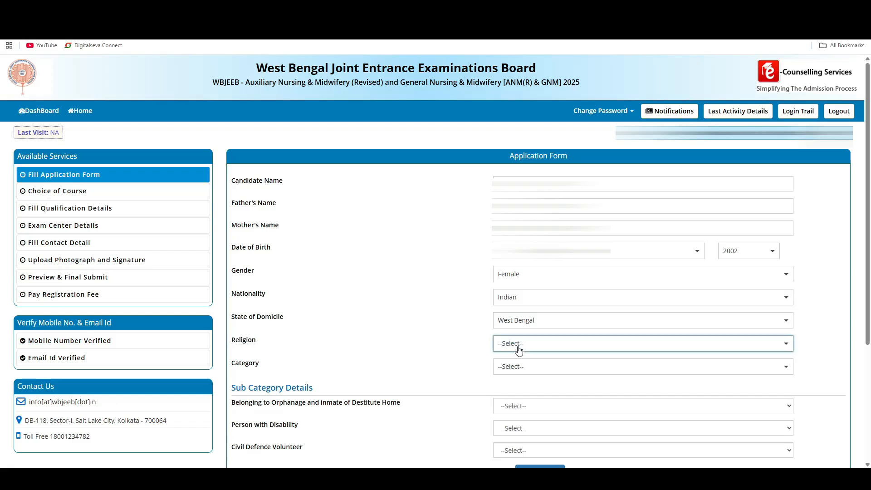
left_click(522, 239)
left_click_drag(235, 366, 275, 365)
left_click(575, 368)
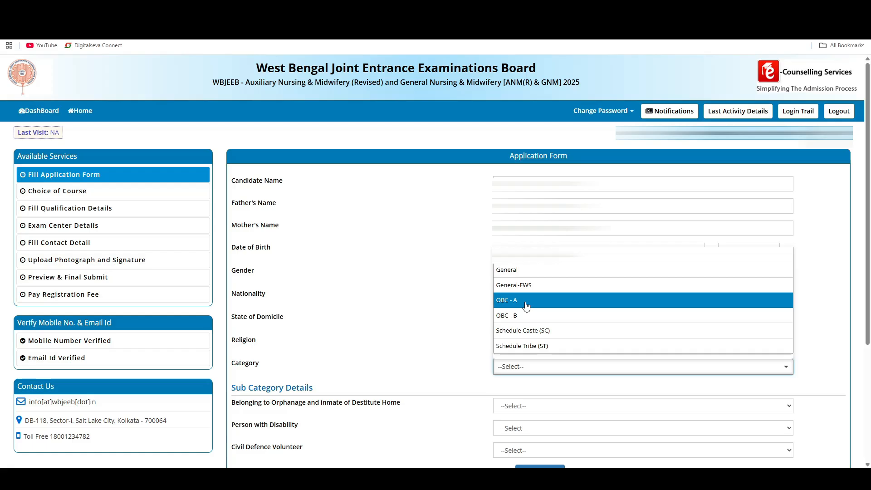
left_click(539, 331)
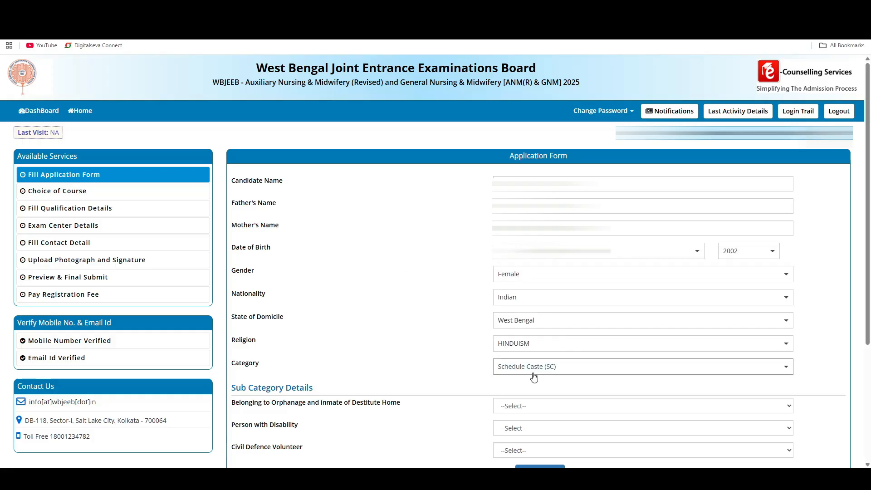
- Answer No for belonging to an orphanage or being an inmate of a destitute home in the sub category details
scroll(534, 377, "down", 4)
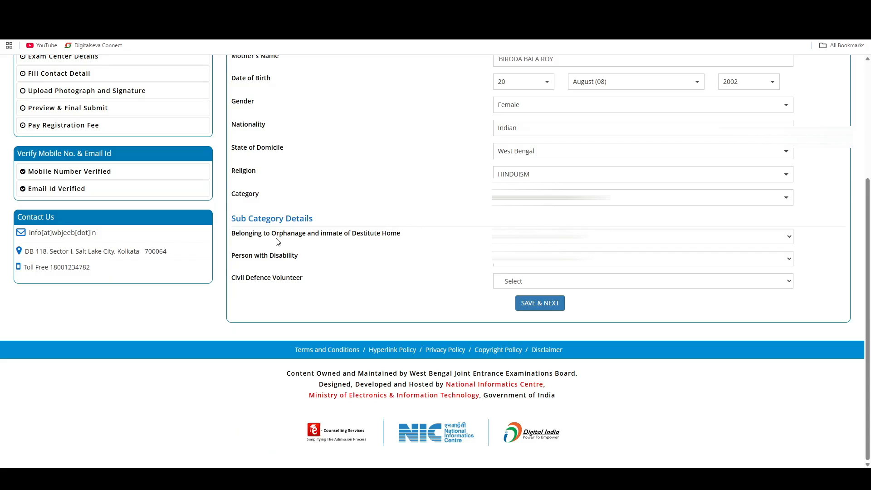
left_click(547, 245)
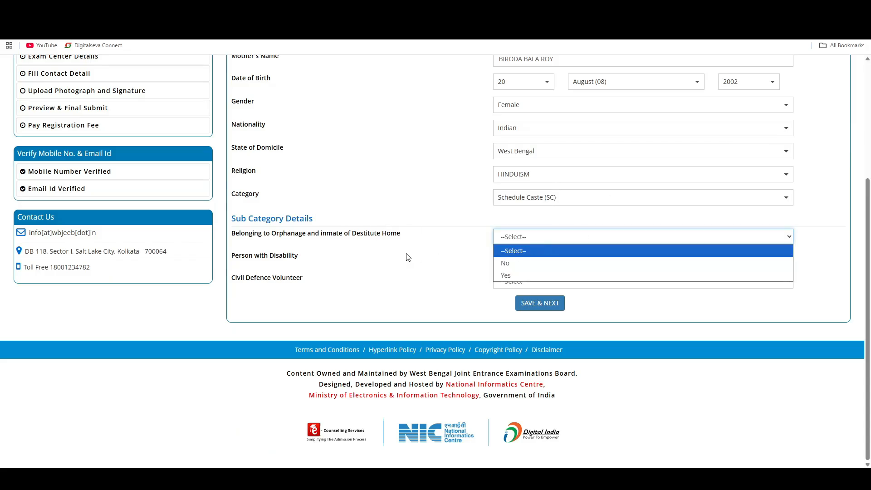
left_click(322, 246)
left_click_drag(262, 237, 374, 235)
left_click(544, 241)
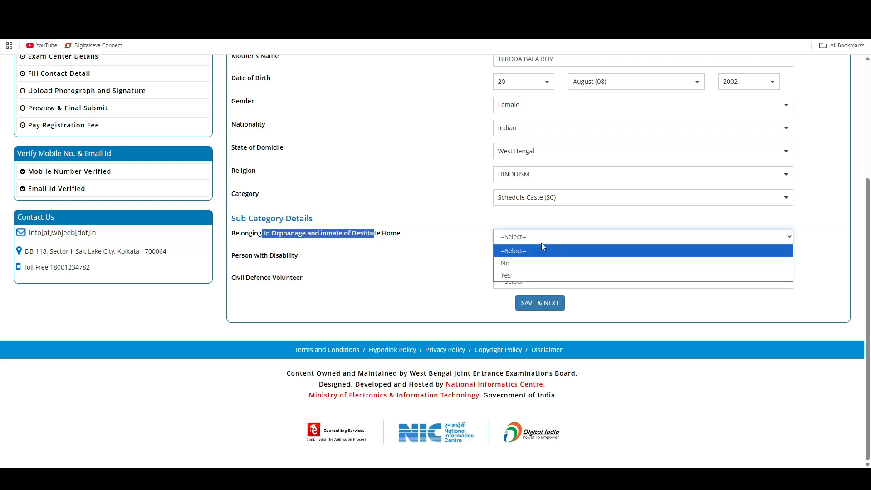
left_click(509, 263)
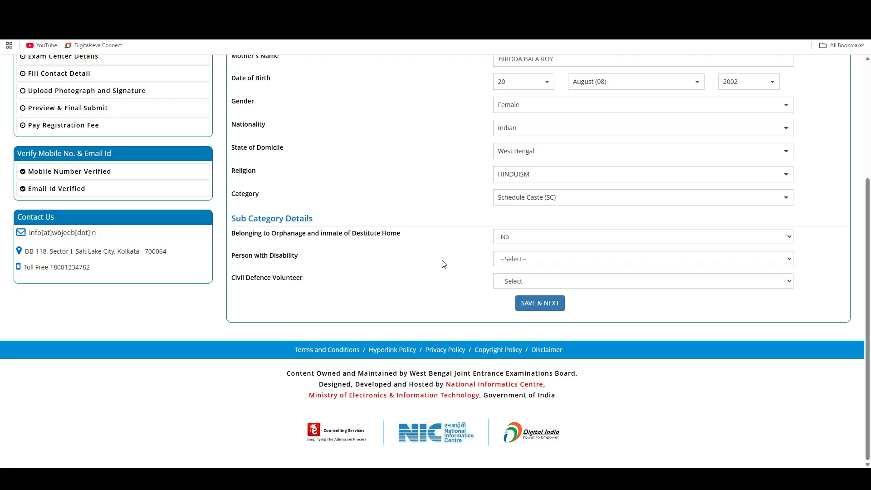
- Set Person with Disability and Civil Defence Volunteer to No and save the application form
left_click(531, 261)
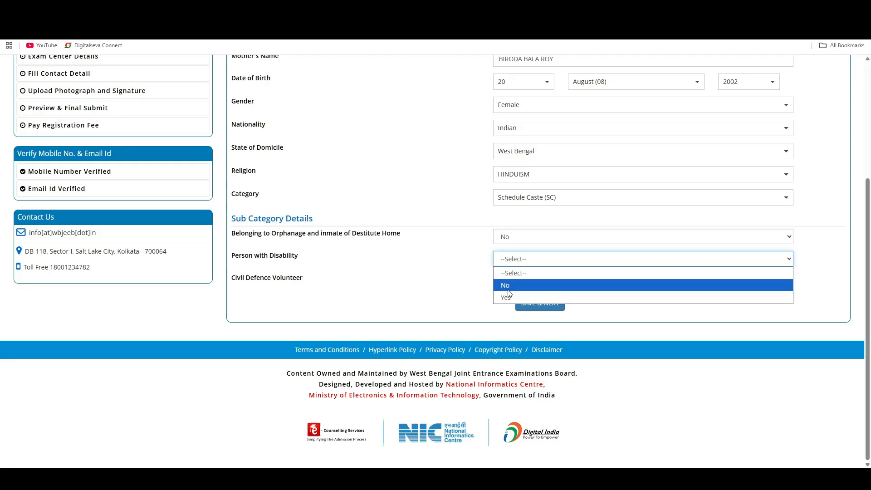
left_click(509, 288)
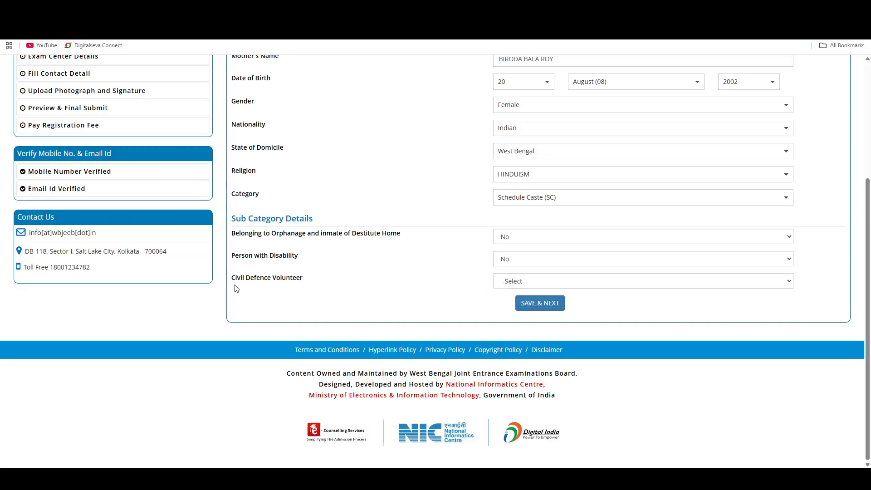
left_click(543, 287)
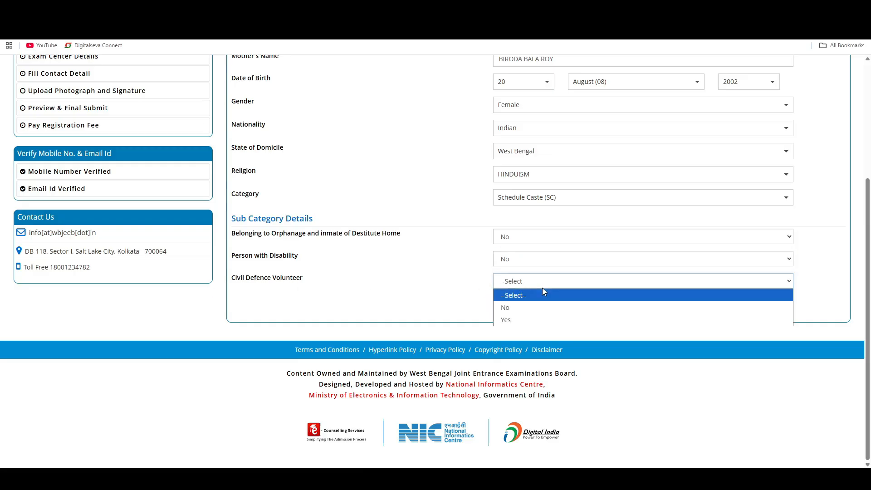
left_click(503, 307)
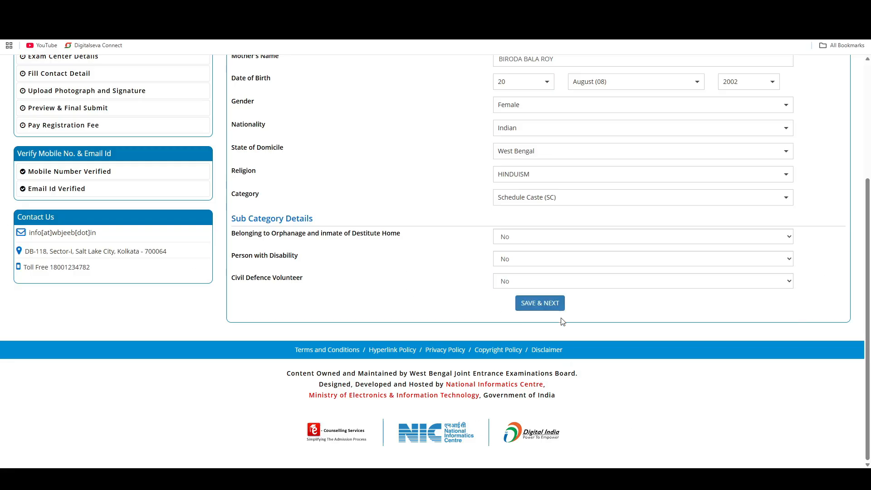
left_click(543, 303)
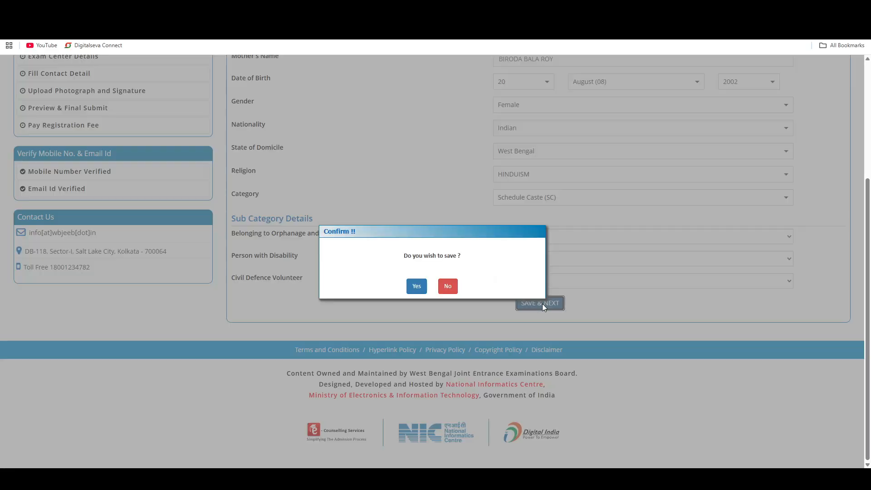
left_click(415, 287)
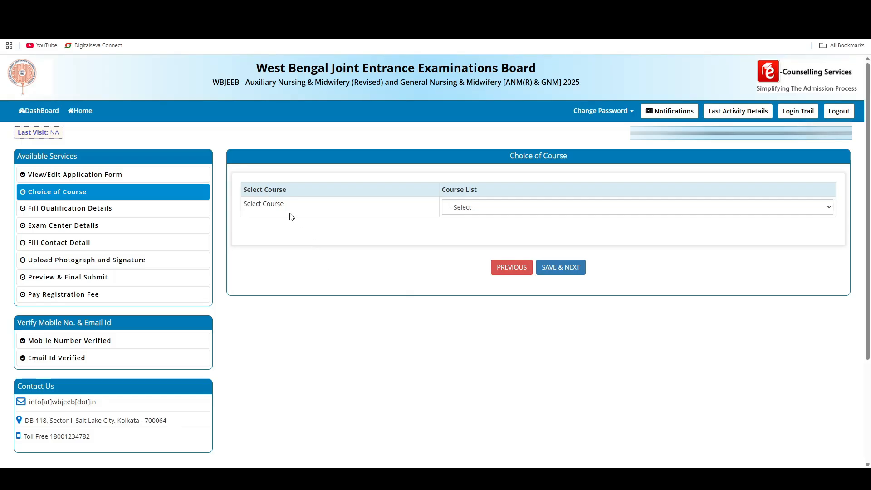
- Choose Both ANM(R) and GNM as the course and submit the course choice
left_click(468, 212)
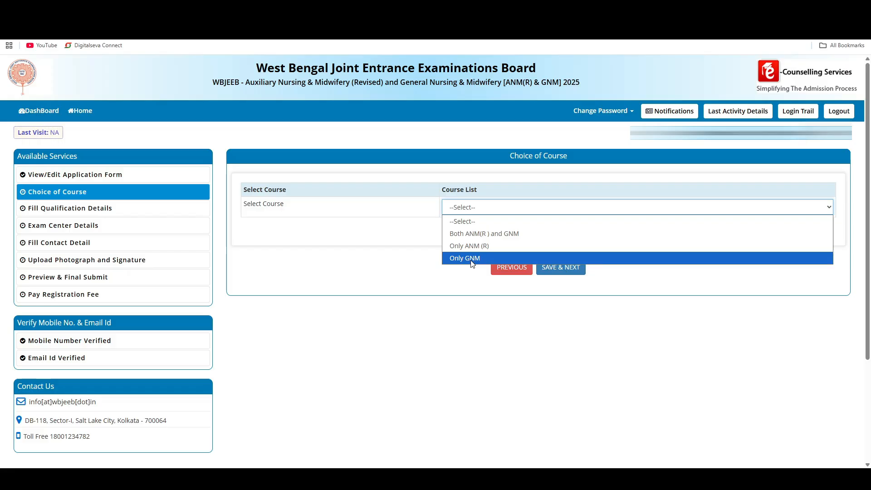
left_click(462, 234)
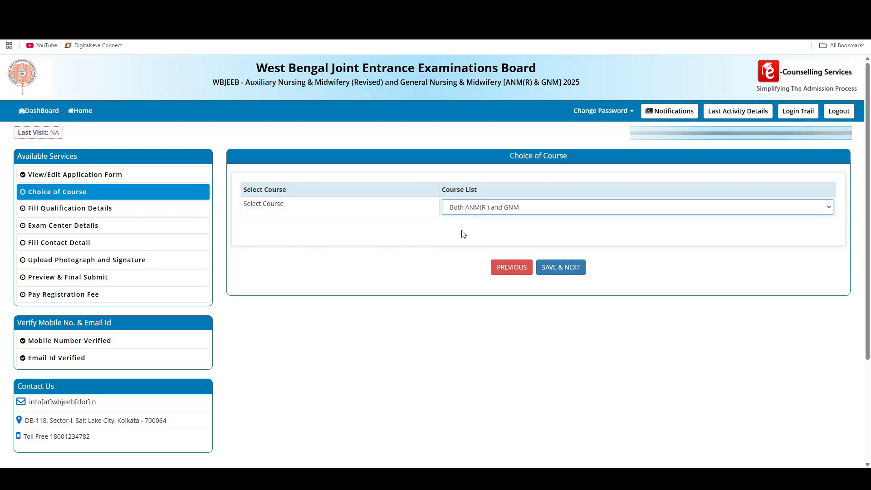
left_click(472, 209)
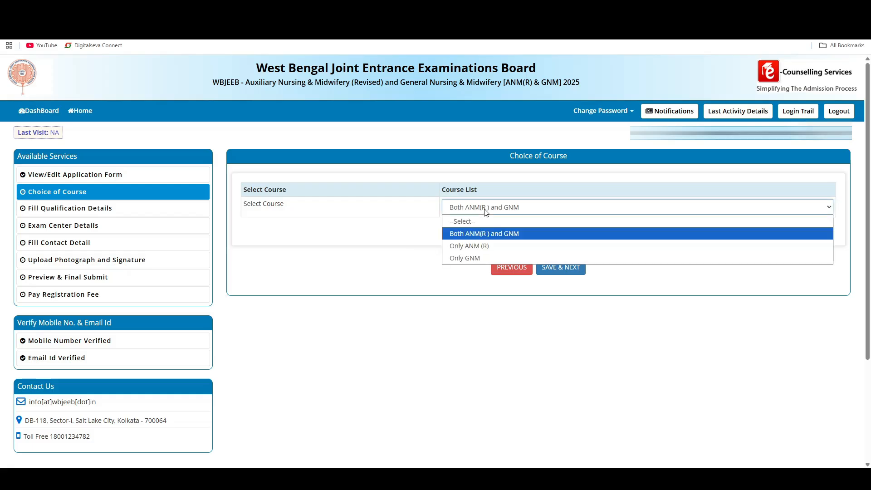
left_click(470, 237)
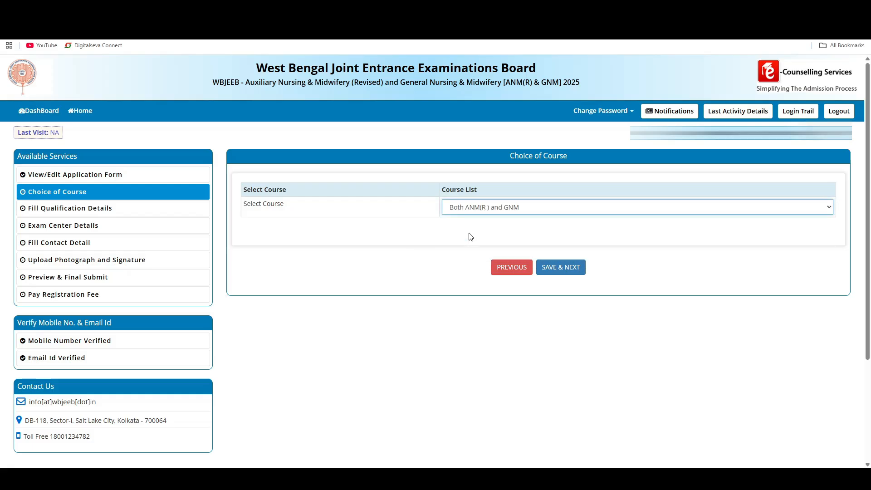
left_click(565, 267)
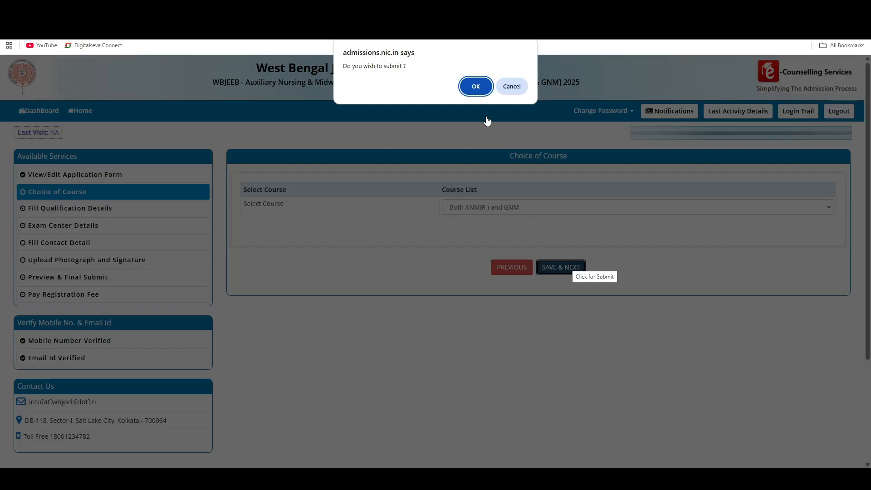
left_click(481, 92)
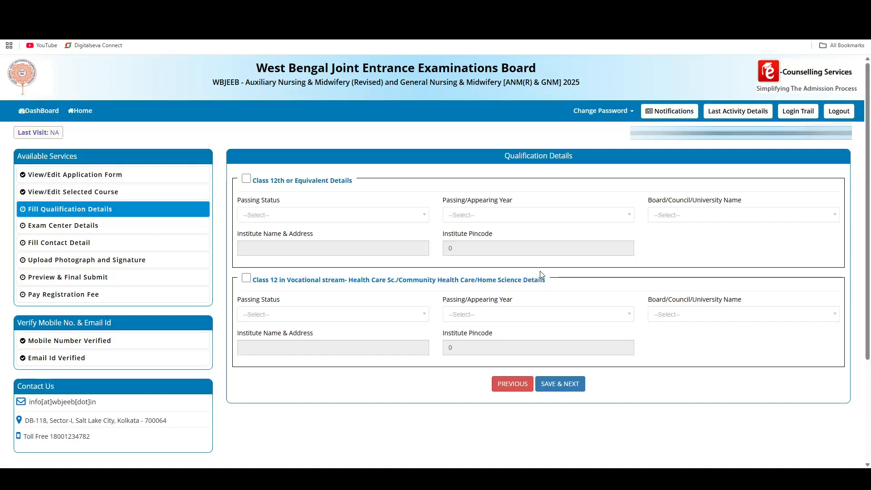
- Enable the Class 12th or Equivalent details and set the passing status to Passed
left_click_drag(254, 185, 352, 189)
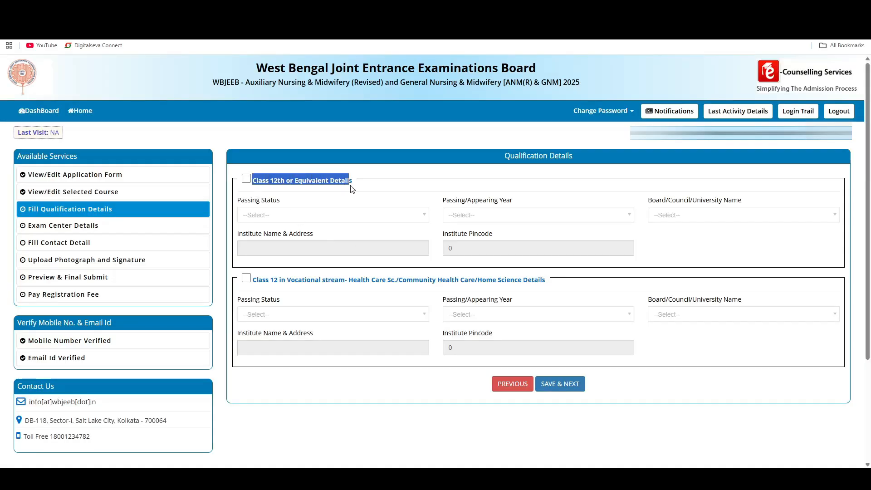
left_click(247, 179)
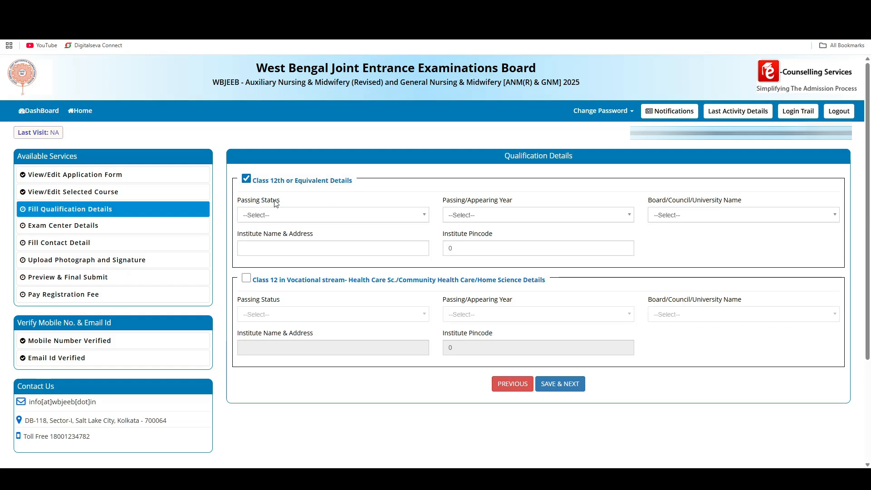
left_click_drag(243, 203, 278, 202)
left_click(271, 218)
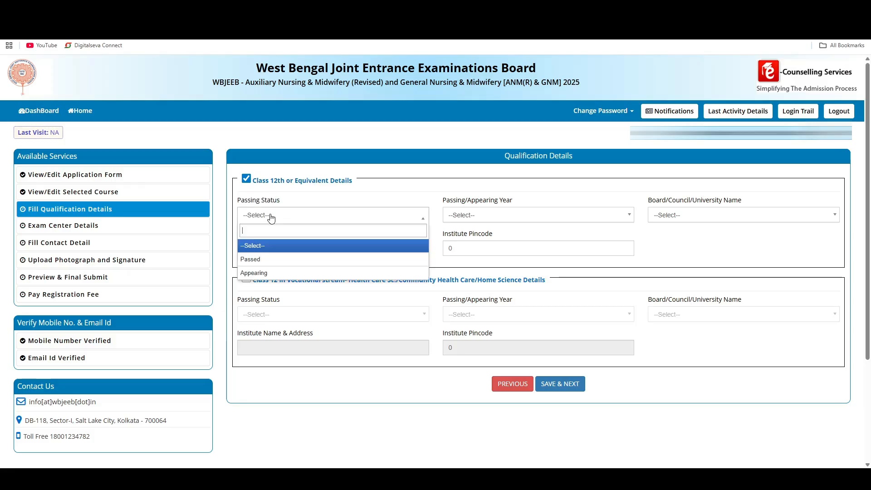
left_click(261, 262)
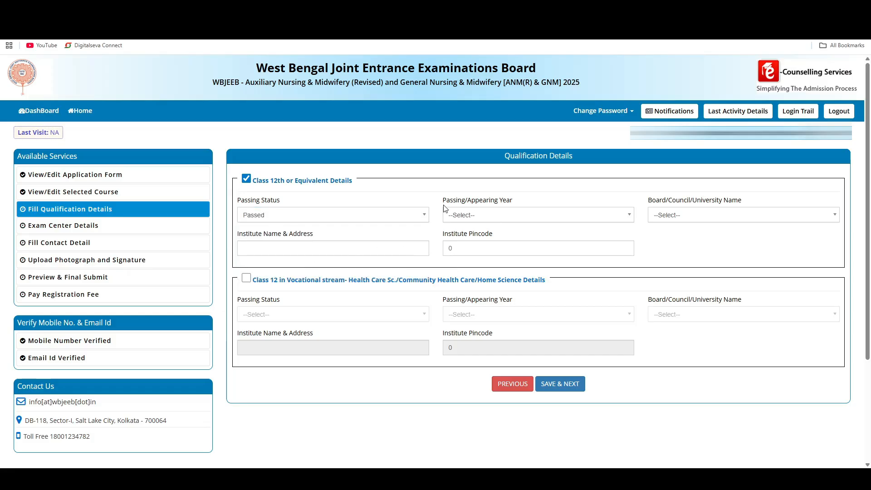
- Set the Class 12th passing year to 2024 and the board to West Bengal Council of Higher Secondary Education
left_click(469, 216)
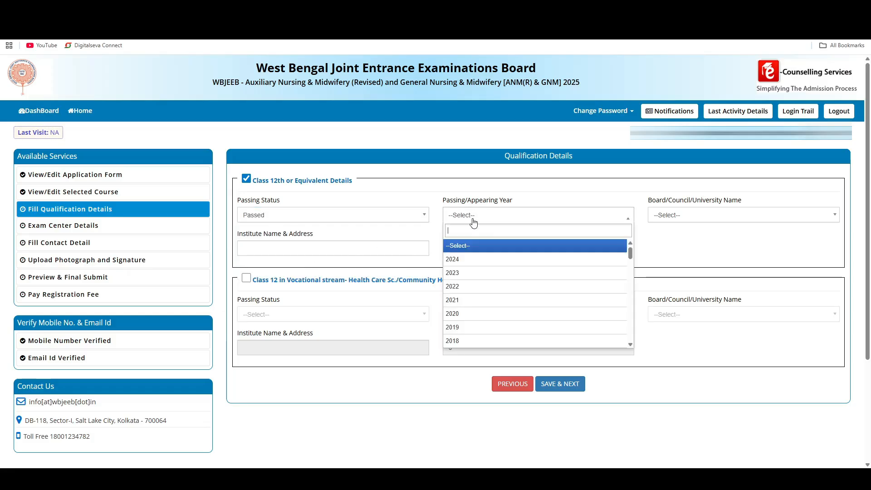
left_click(465, 265)
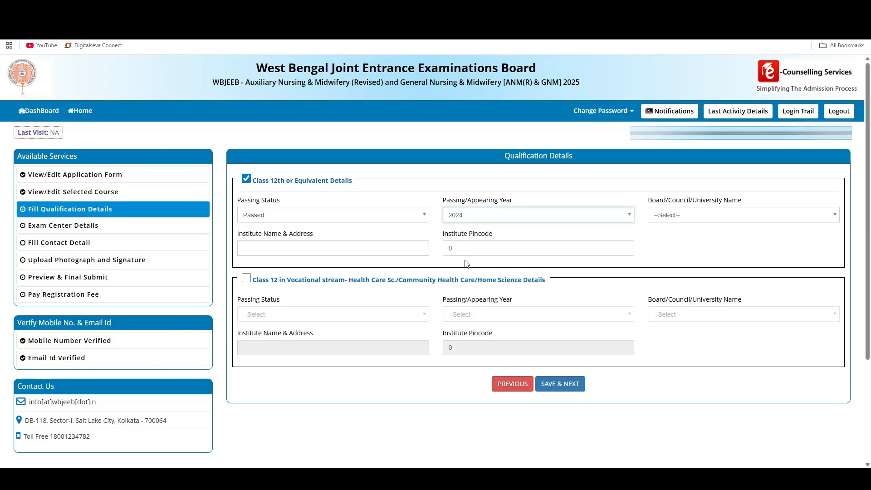
left_click(664, 213)
scroll(684, 297, "down", 5)
scroll(685, 300, "down", 15)
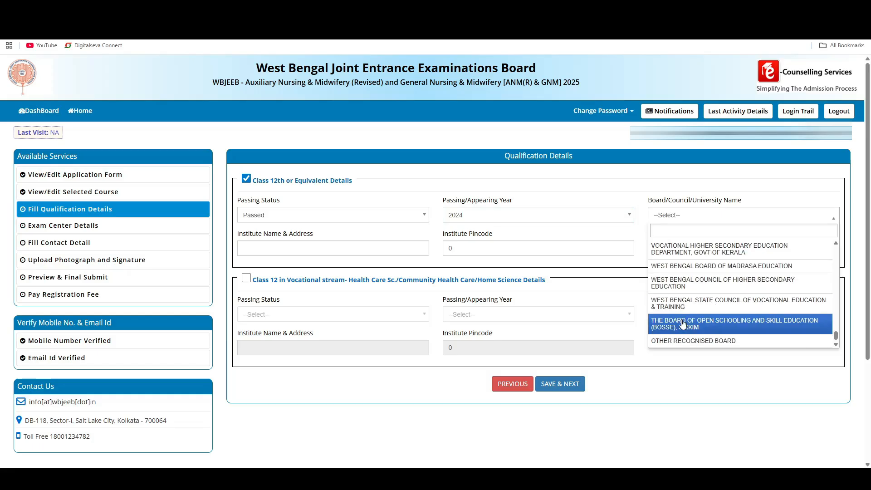
left_click(699, 283)
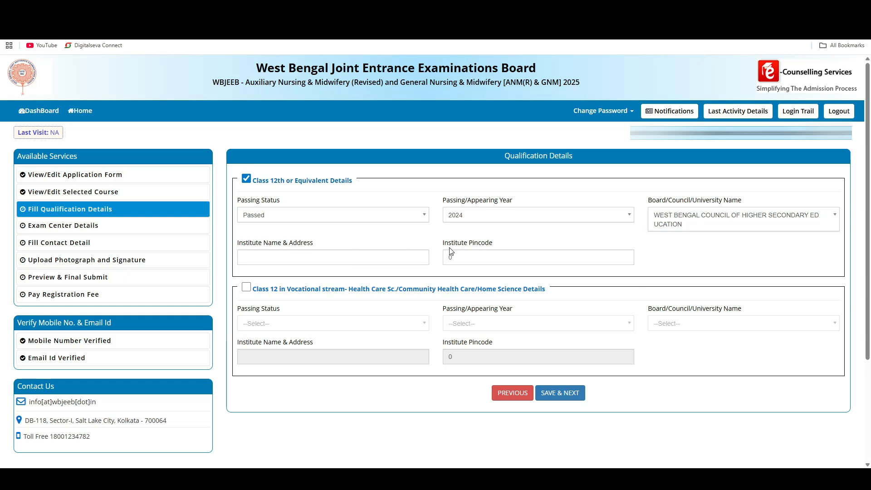
- Check the Class 12th institute pincode field and save the qualification details
left_click_drag(444, 244, 486, 249)
left_click(465, 255)
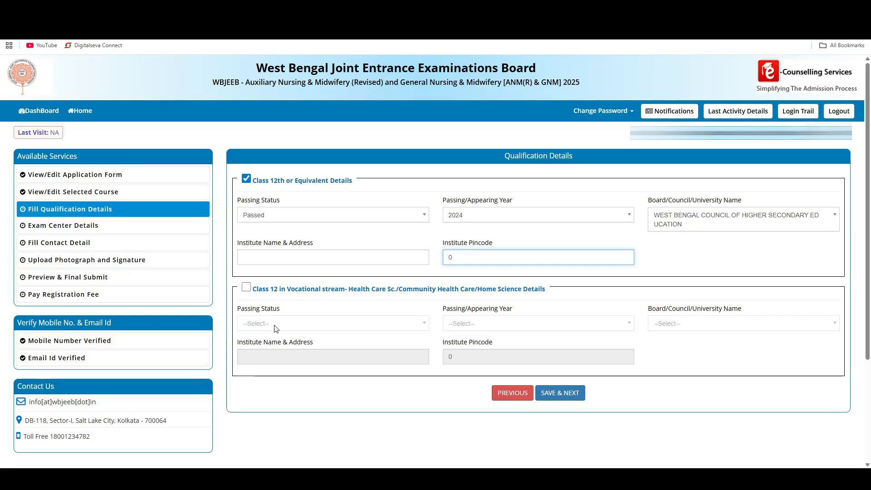
left_click(561, 397)
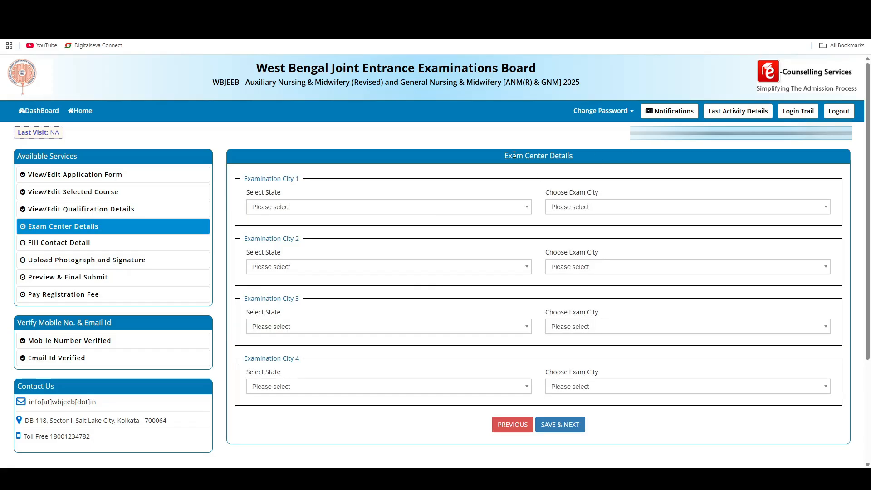
- Set Examination City 1 to West Bengal, Dakshin Dinajpur - Balurghat, and save the exam center details
left_click_drag(513, 155, 567, 157)
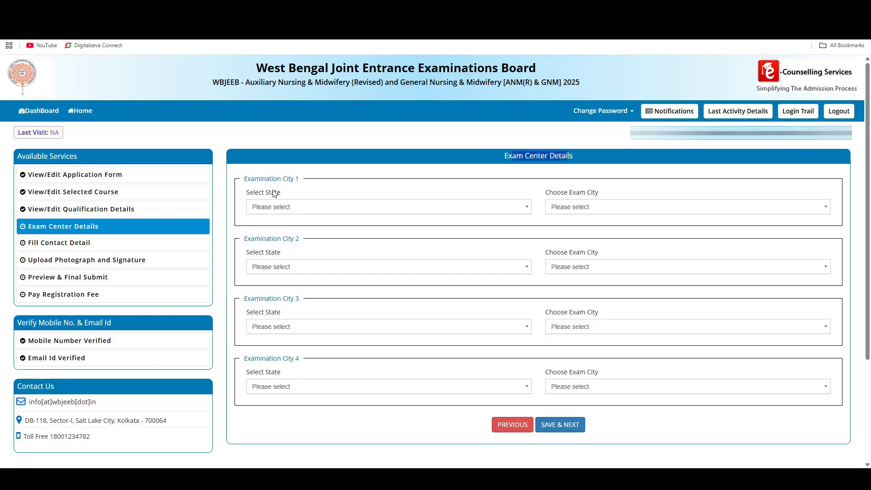
left_click_drag(248, 181, 315, 186)
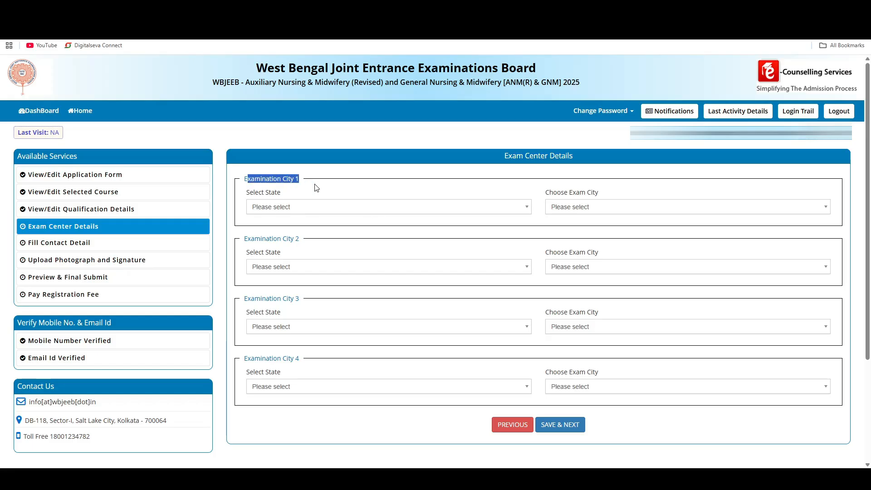
left_click(271, 208)
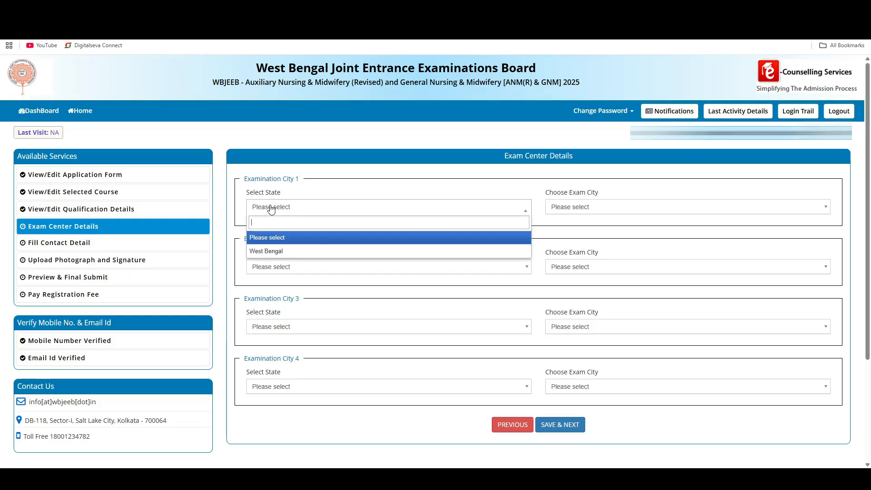
left_click(272, 252)
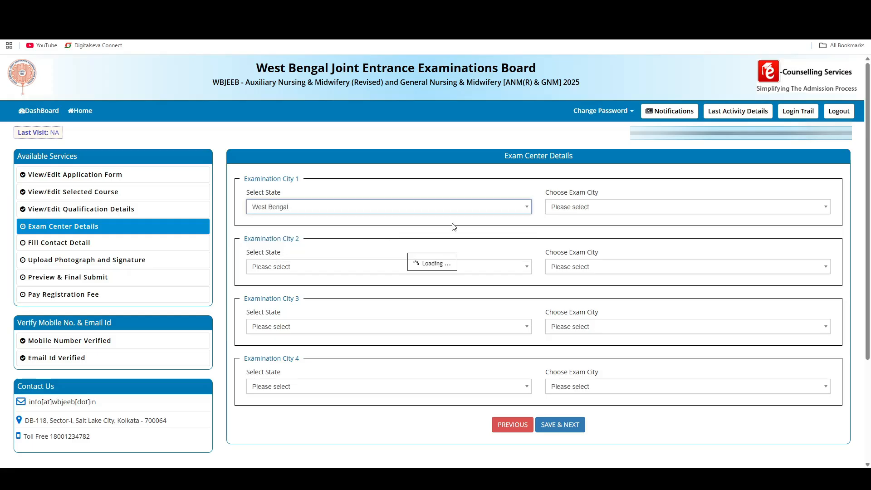
left_click(585, 208)
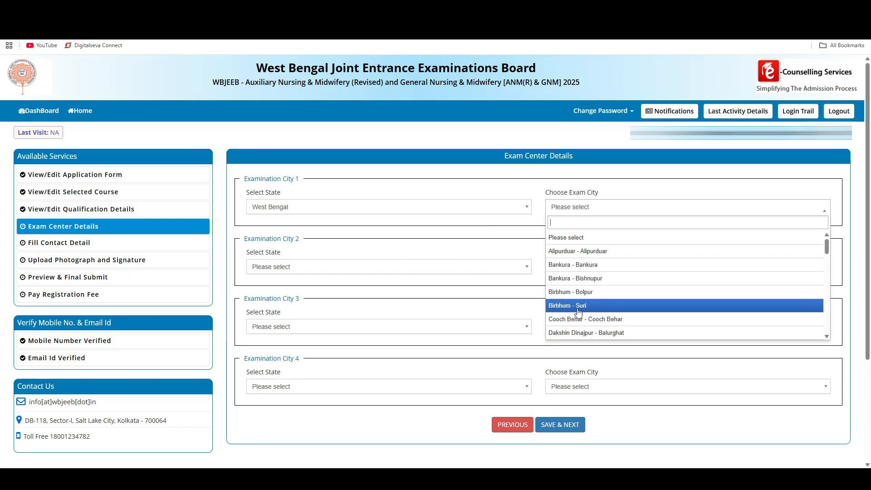
left_click(577, 333)
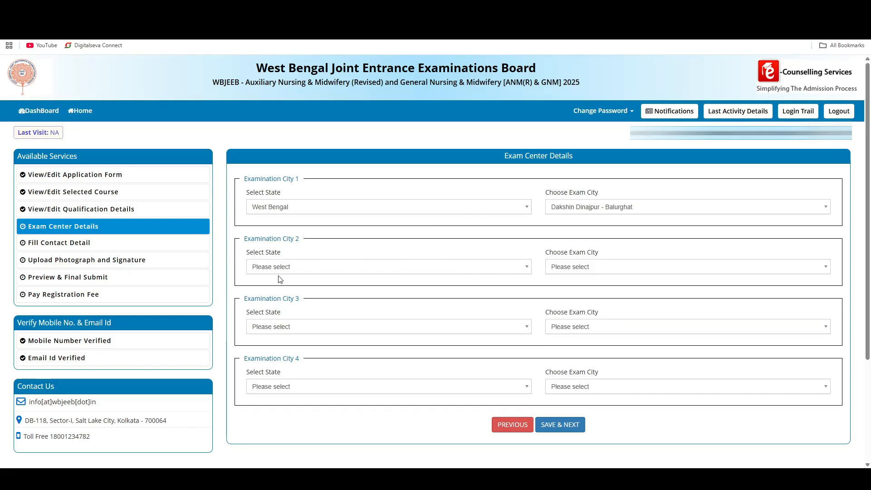
left_click(560, 429)
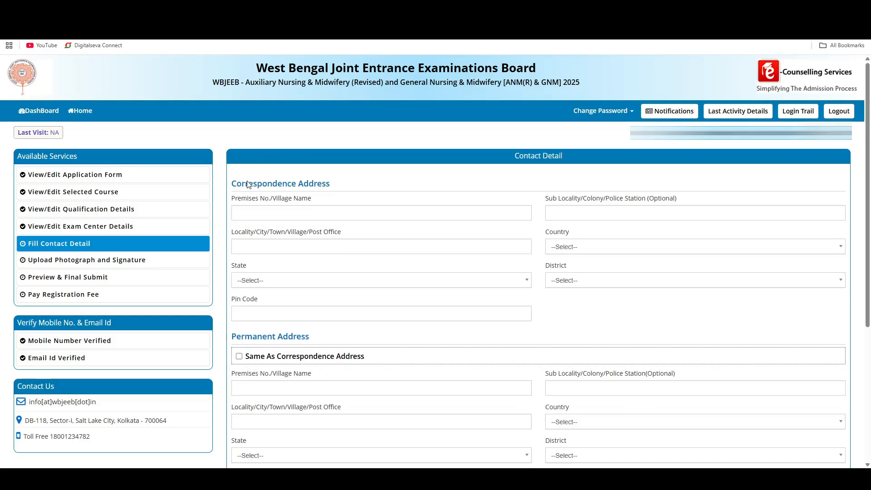
- Go through the correspondence address's premises, sub-locality and locality fields, and set its country to India
left_click_drag(241, 181, 327, 181)
left_click(257, 213)
left_click(583, 214)
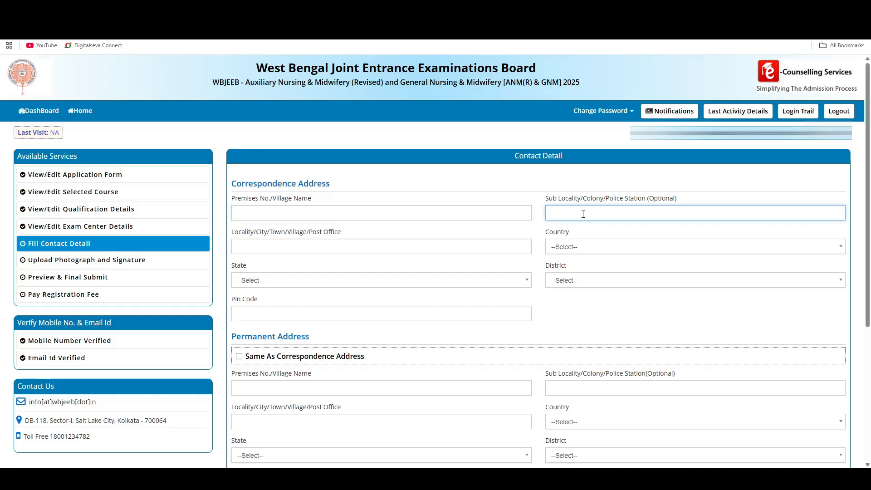
left_click(335, 251)
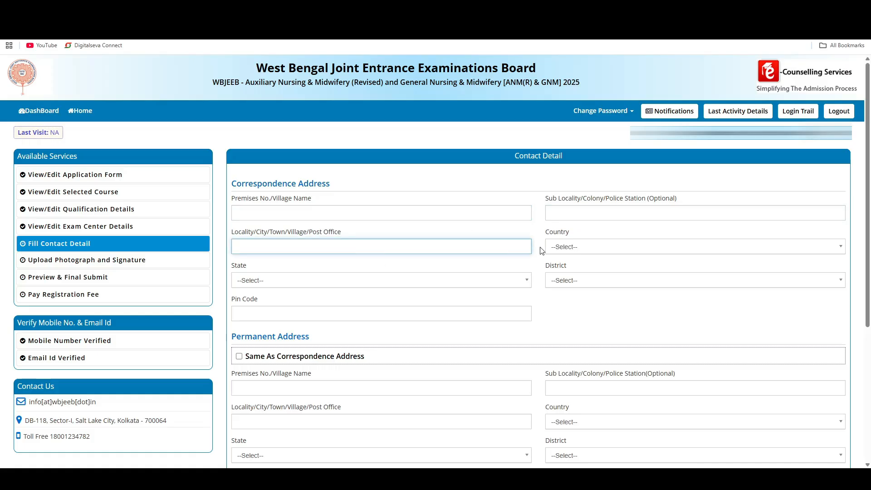
left_click(598, 255)
left_click(580, 303)
- Set the correspondence address's state to West Bengal and its district to DAKSHIN DINAJPUR
left_click(281, 286)
left_click(278, 285)
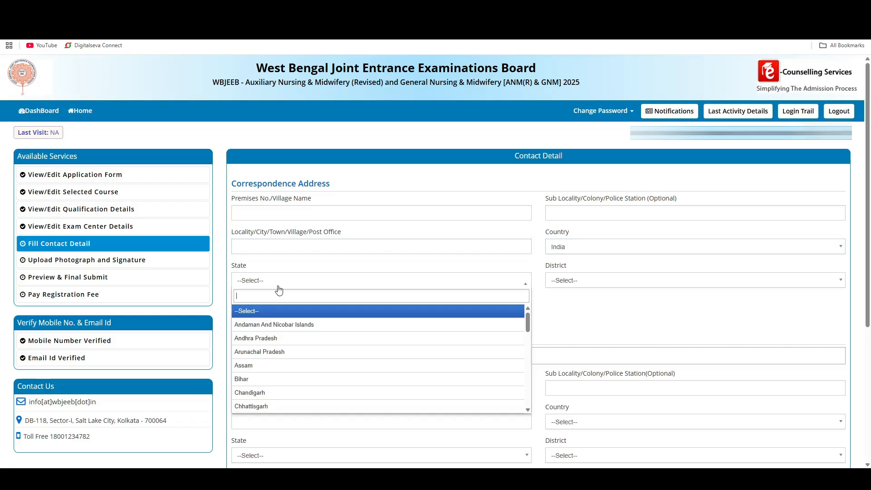
scroll(282, 358, "down", 5)
scroll(285, 371, "down", 5)
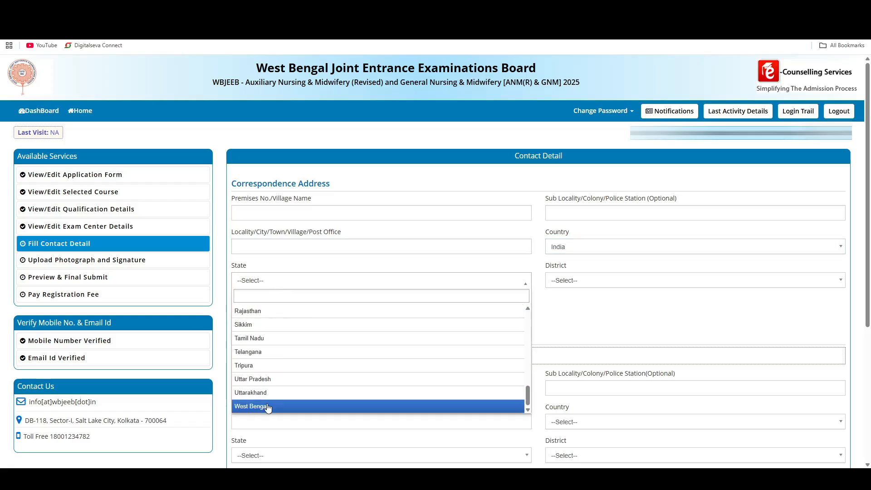
left_click(269, 406)
left_click(578, 287)
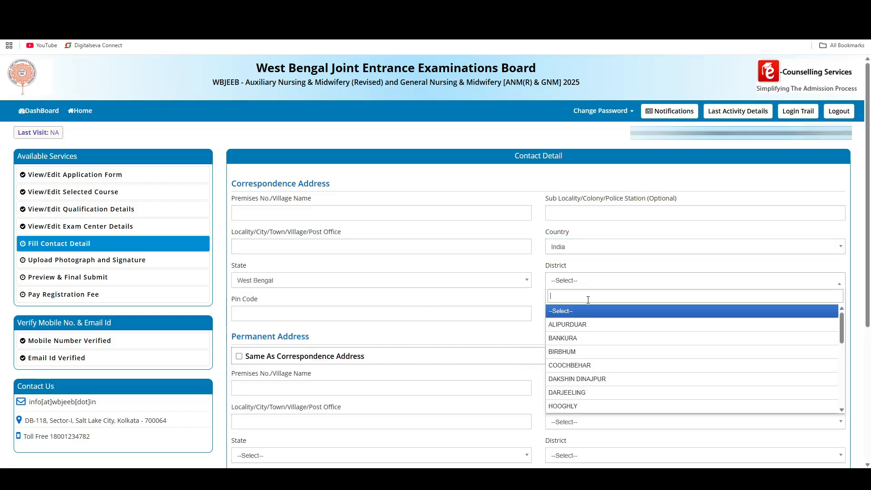
left_click(574, 392)
- Check the correspondence pin code field, save the contact details, and review the photograph and signature upload requirements
left_click(292, 314)
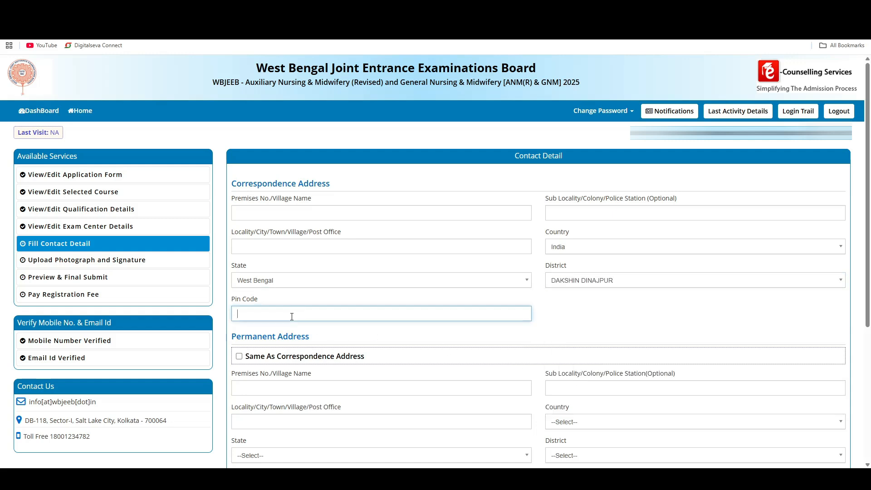
scroll(281, 379, "down", 2)
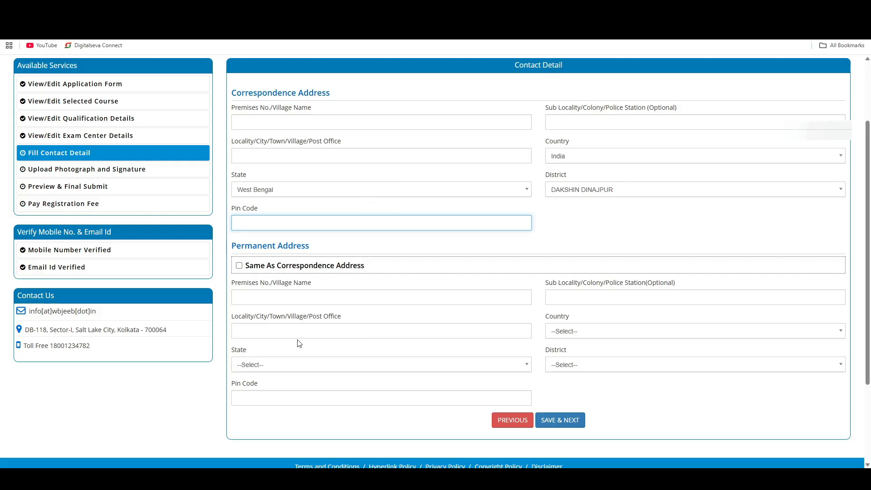
left_click(561, 416)
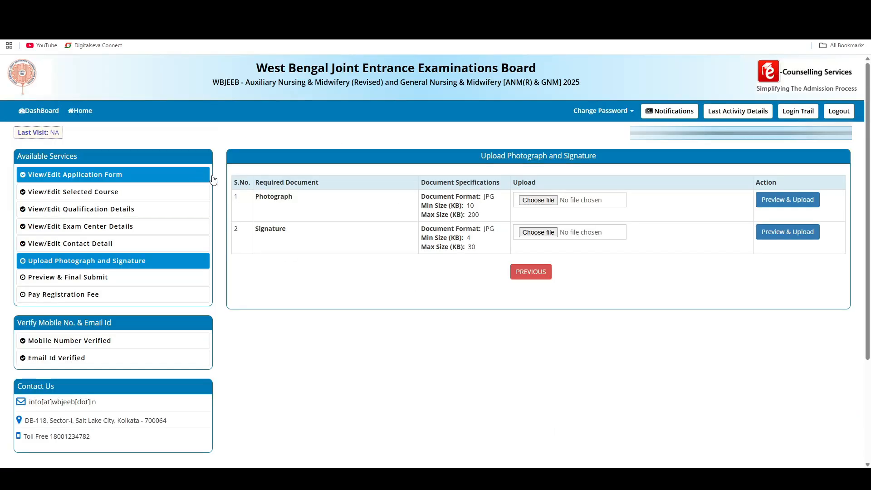
left_click_drag(260, 205, 284, 204)
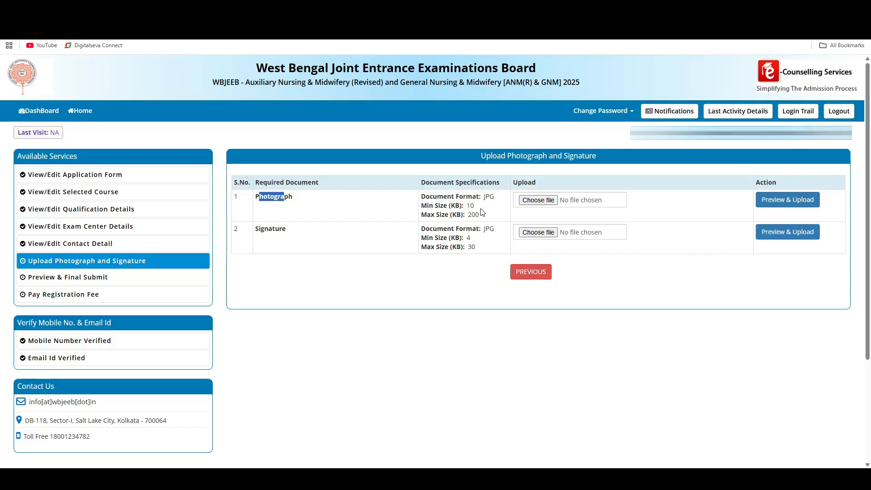
left_click(283, 225)
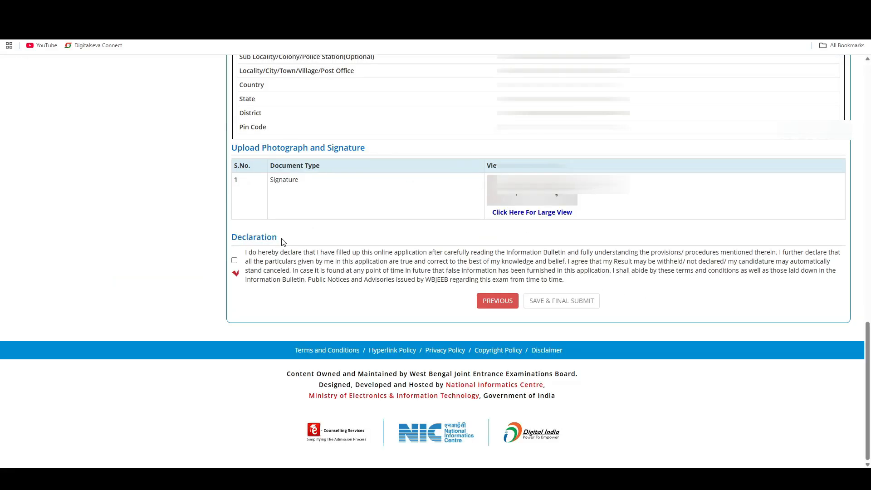
- Accept the declaration and confirm the final submission of the application
left_click(234, 261)
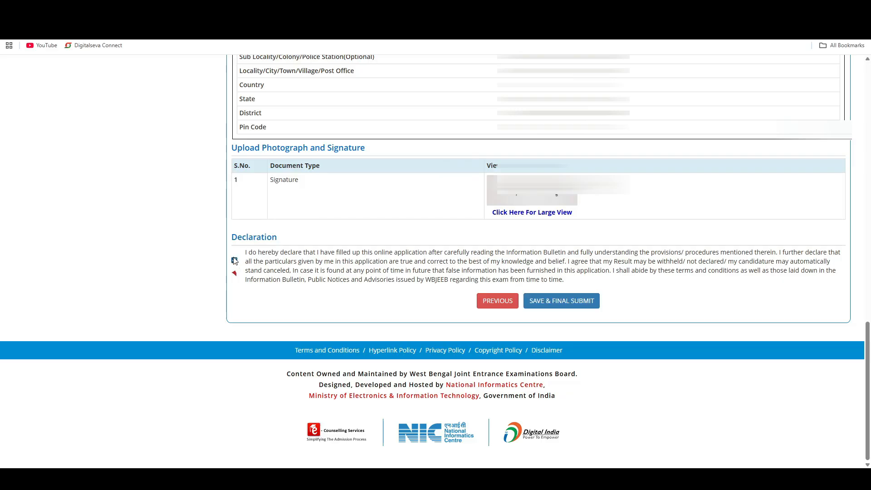
left_click(569, 306)
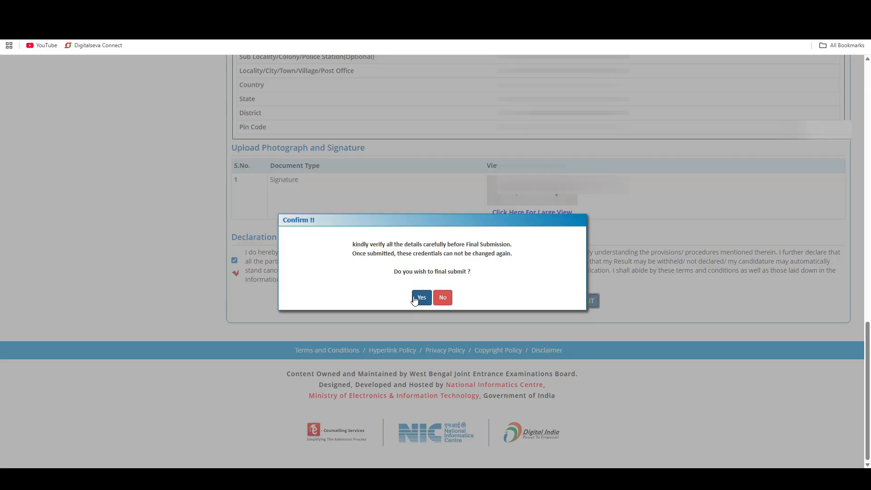
left_click(415, 298)
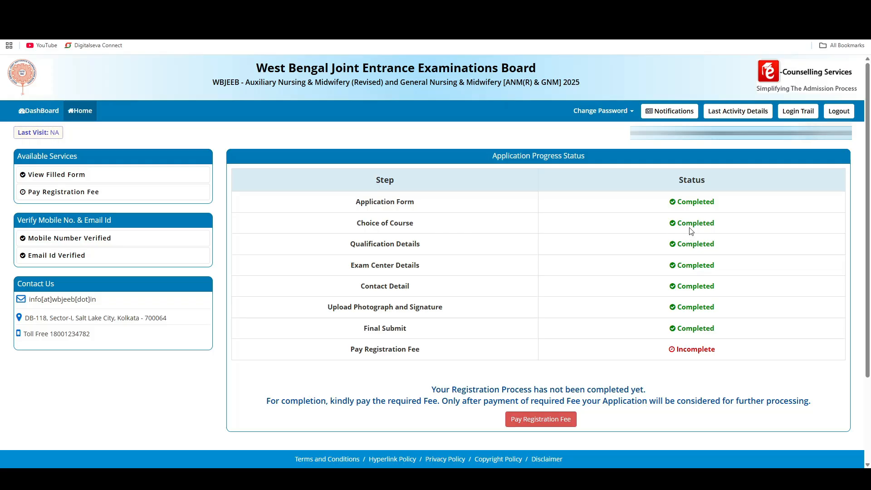
- Open the registration fee payment from the application progress status and proceed with Online Payment as the mode
left_click_drag(356, 348, 703, 353)
left_click(703, 353)
scroll(599, 383, "down", 1)
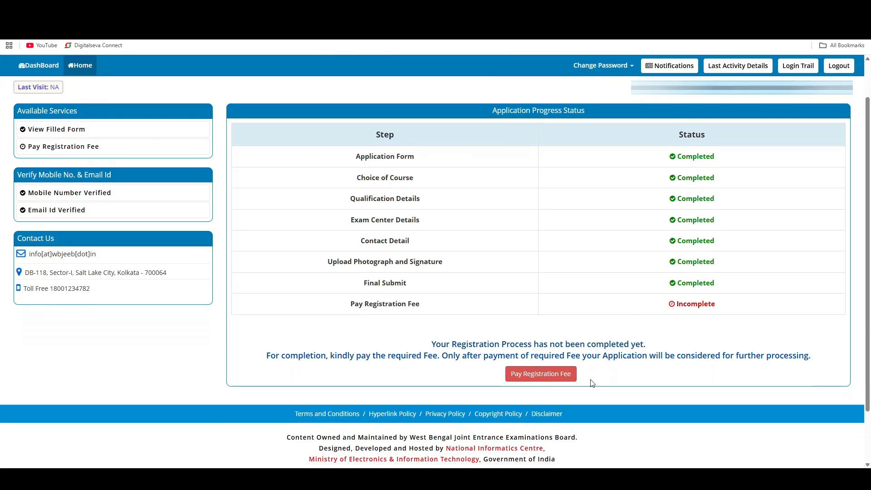
left_click(544, 377)
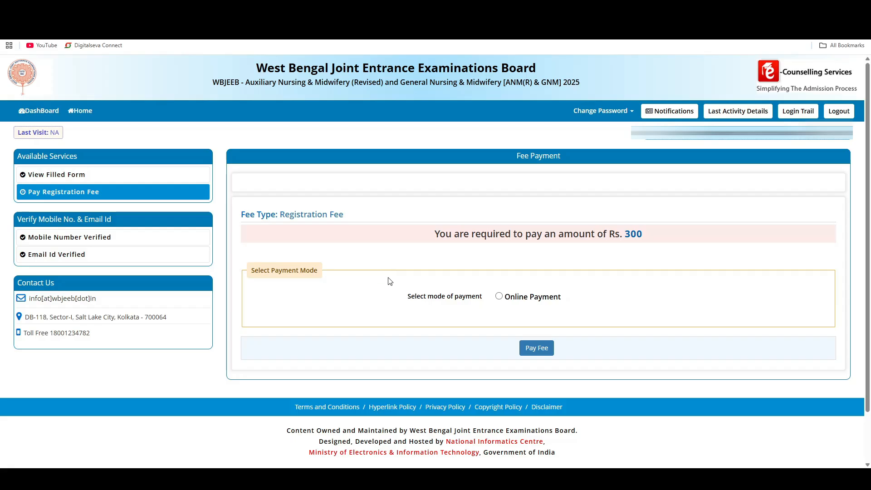
left_click(499, 297)
left_click(536, 350)
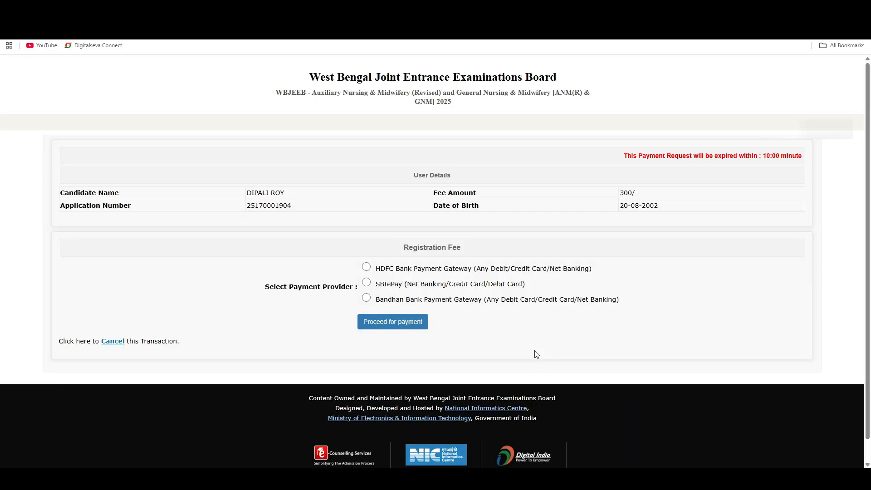
- Proceed with the HDFC Bank Payment Gateway and generate a Bharat QR code using the Scan and Pay option
left_click_drag(618, 196, 655, 199)
left_click(368, 268)
left_click(394, 321)
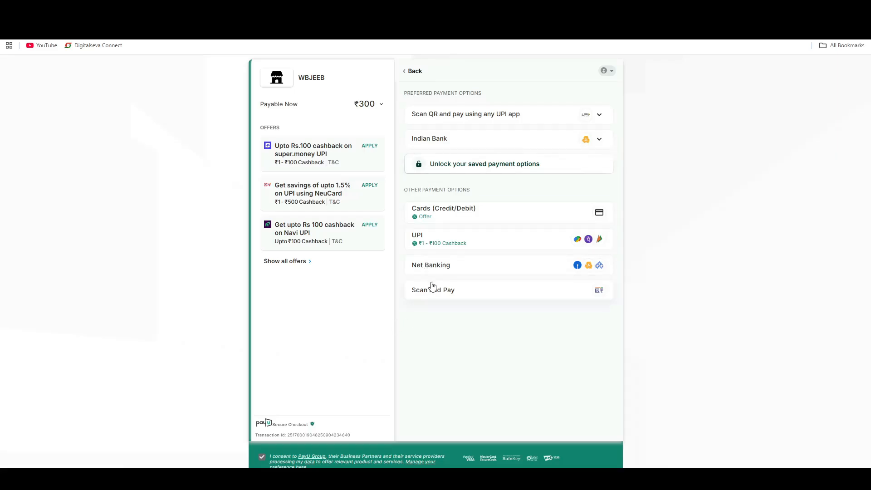
left_click(498, 296)
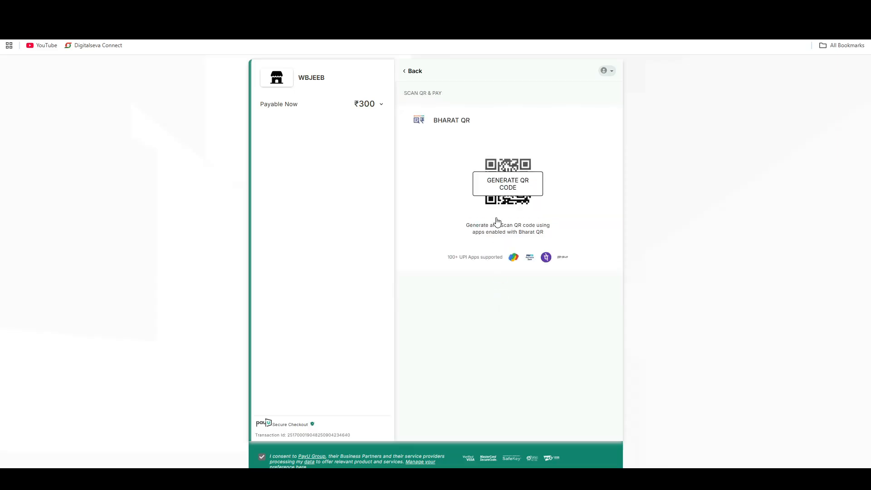
left_click(513, 190)
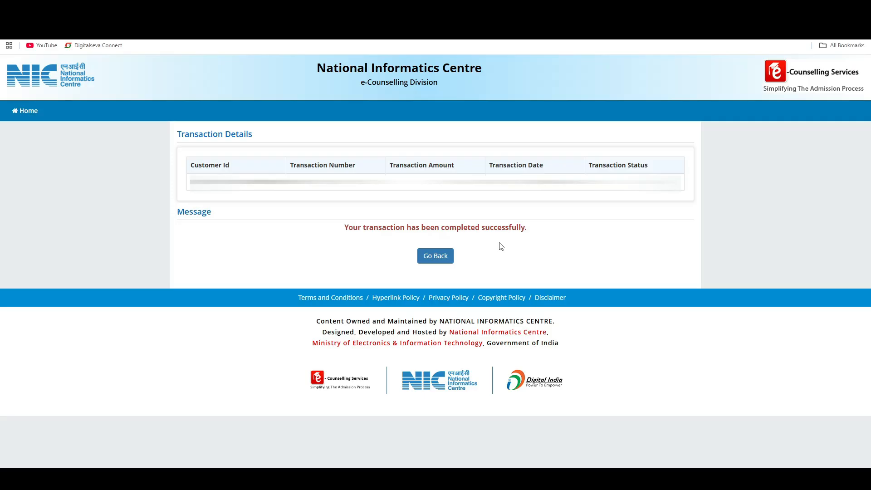
- Return from the transaction details to the application and open the confirmation page download
left_click(435, 257)
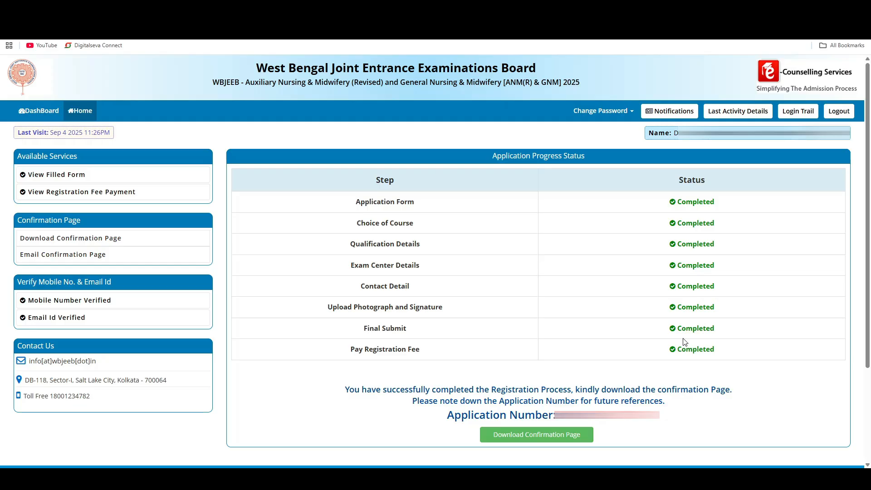
left_click(563, 440)
left_click(562, 438)
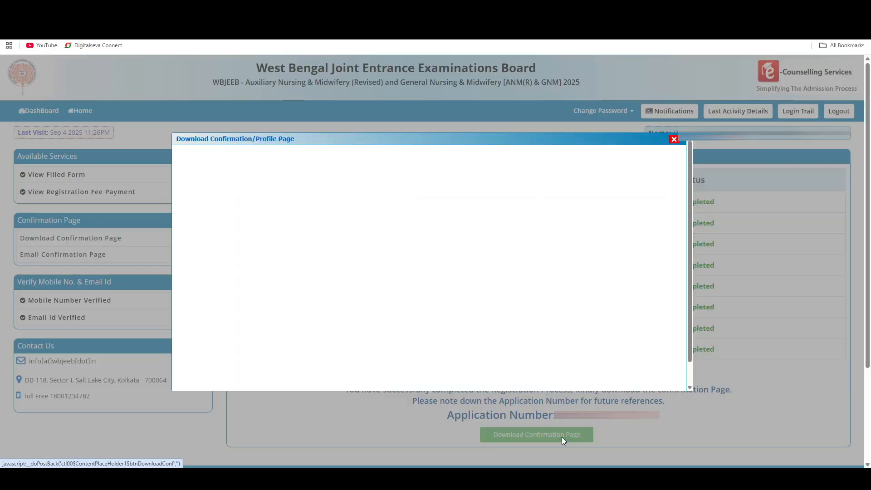